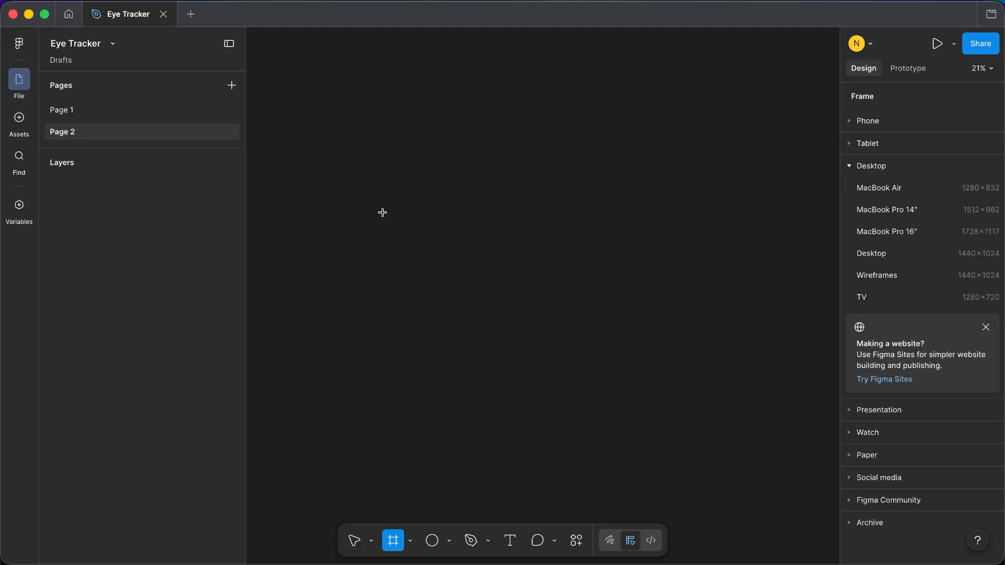
Create a frame on the empty page and set its size to 1920 × 1080
drag(365, 193, 663, 365)
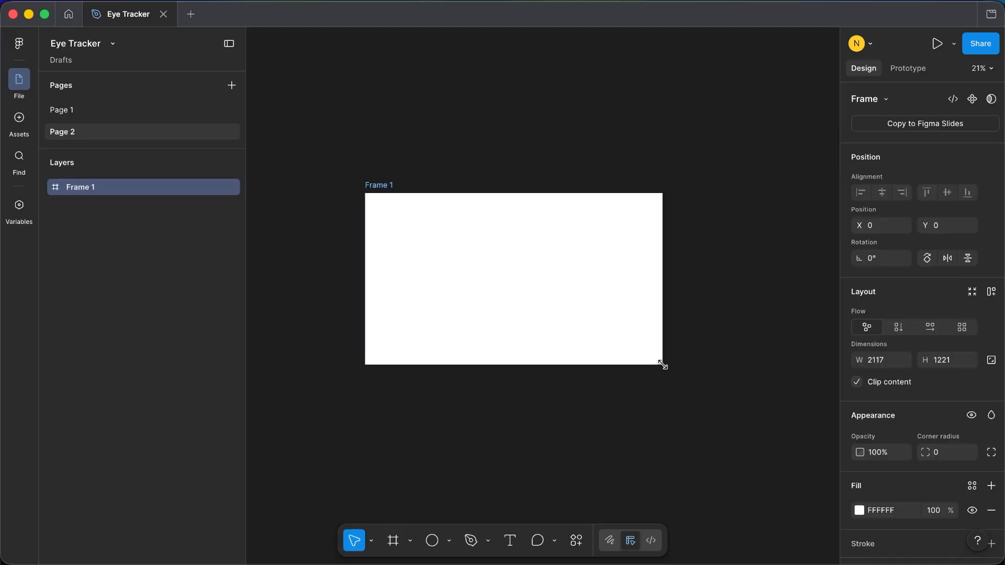
click(881, 360)
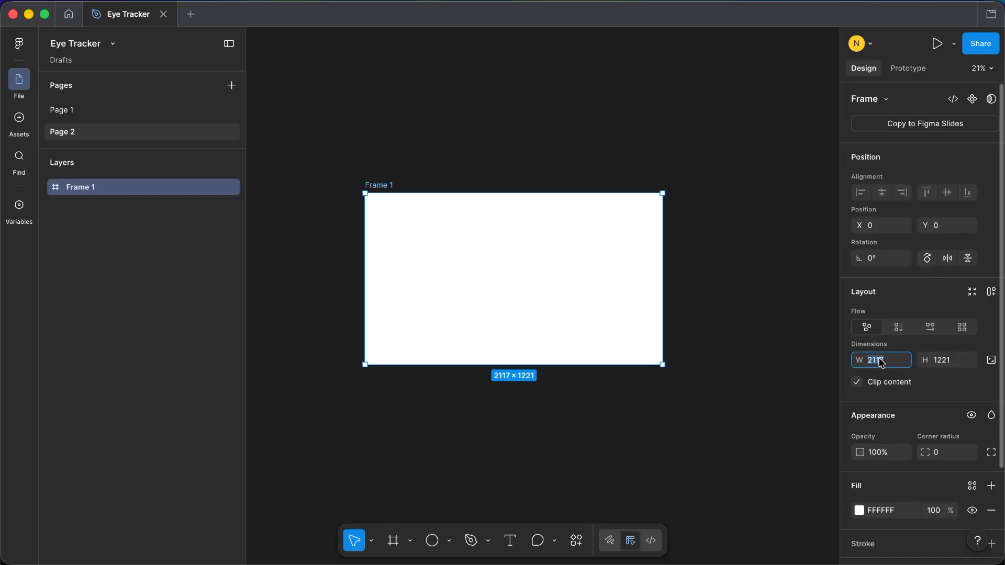
text(1920)
key(Tab)
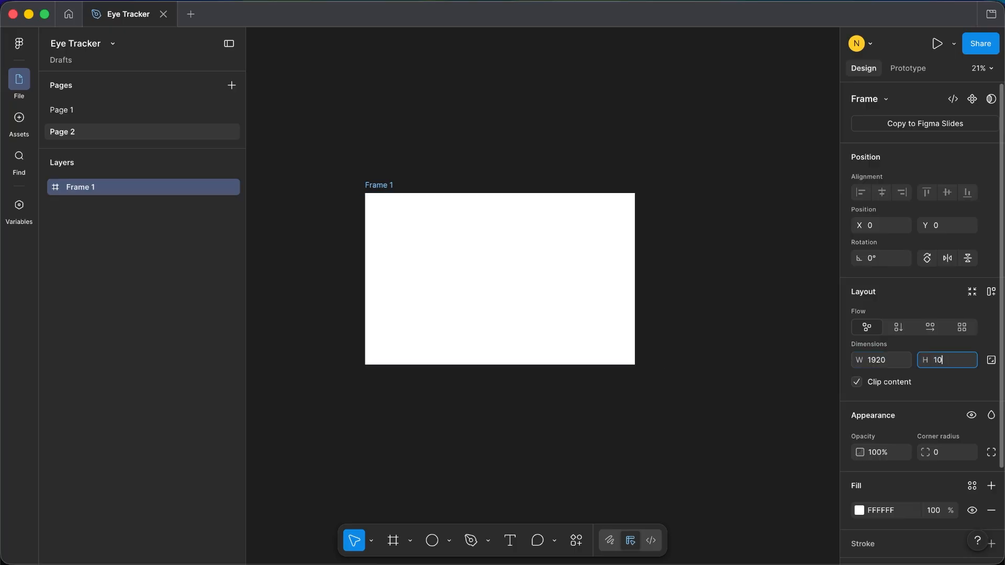
text(1080)
key(Return)
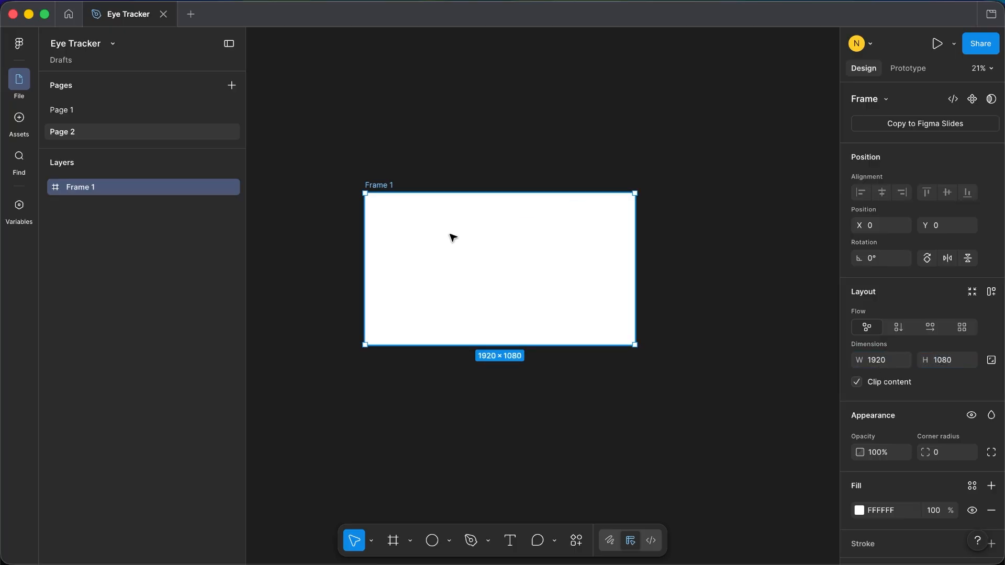
Set the frame's fill colour to C3D200
scroll(445, 239, up, 2)
scroll(445, 238, up, 2)
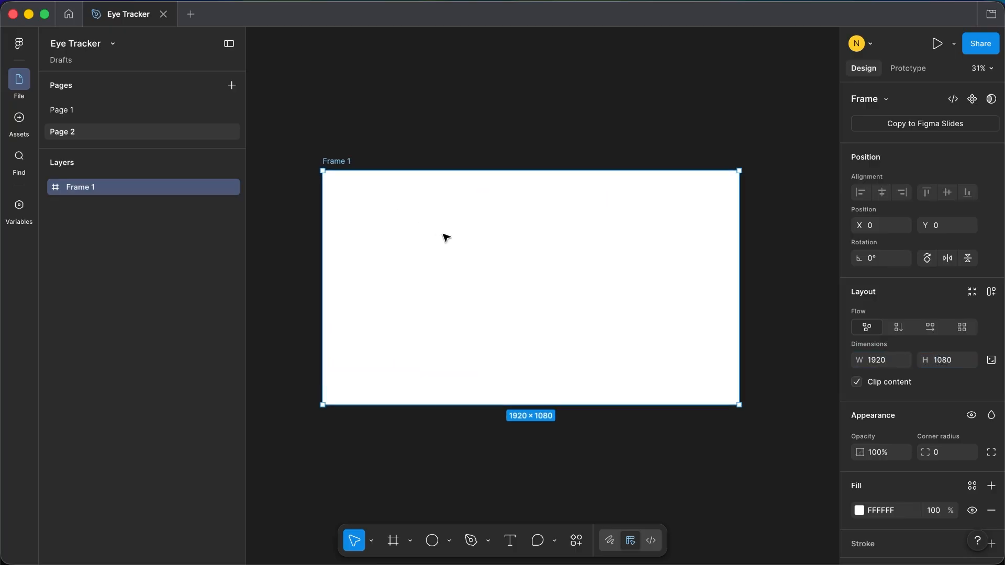
click(896, 511)
text(C3D200)
key(Return)
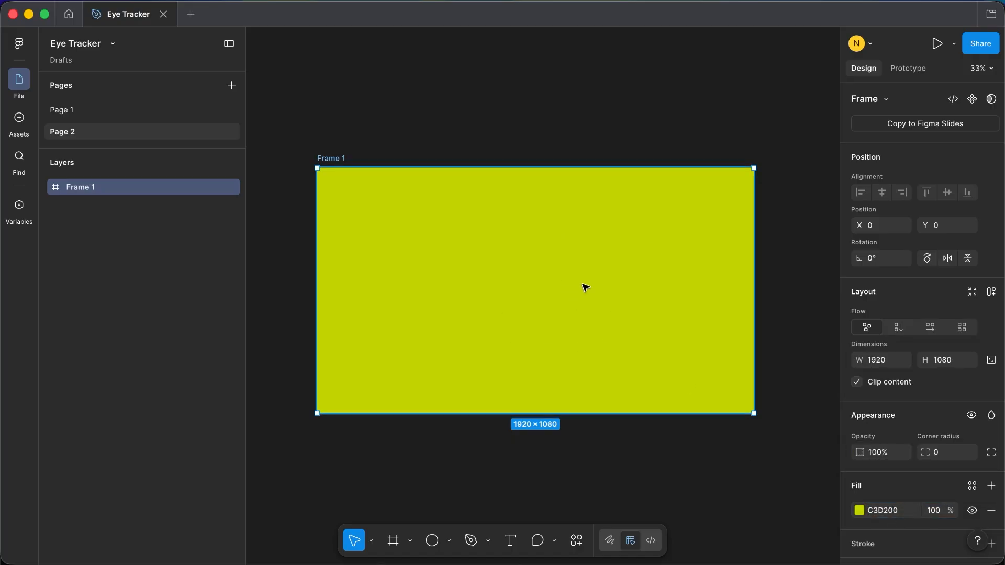
click(493, 452)
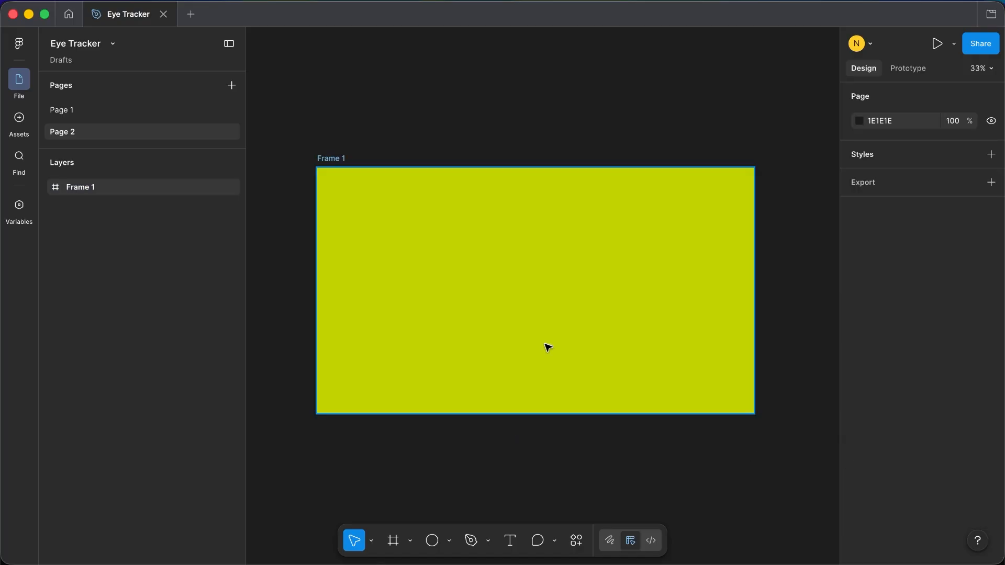
Draw a square of about 608 × 608 in the frame's left half and round its corners fully into a circle
scroll(545, 346, up, 3)
scroll(547, 346, left, 2)
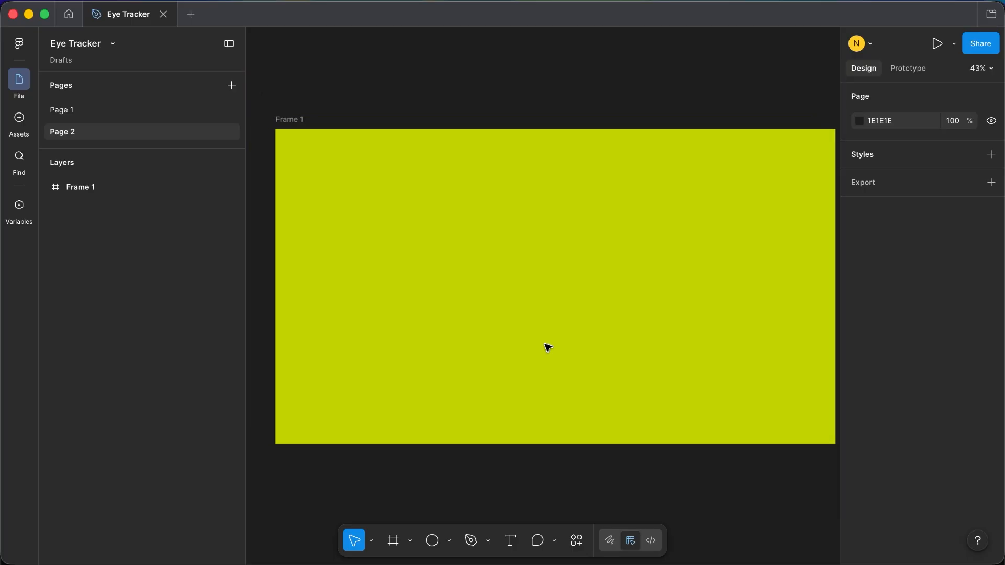
click(450, 546)
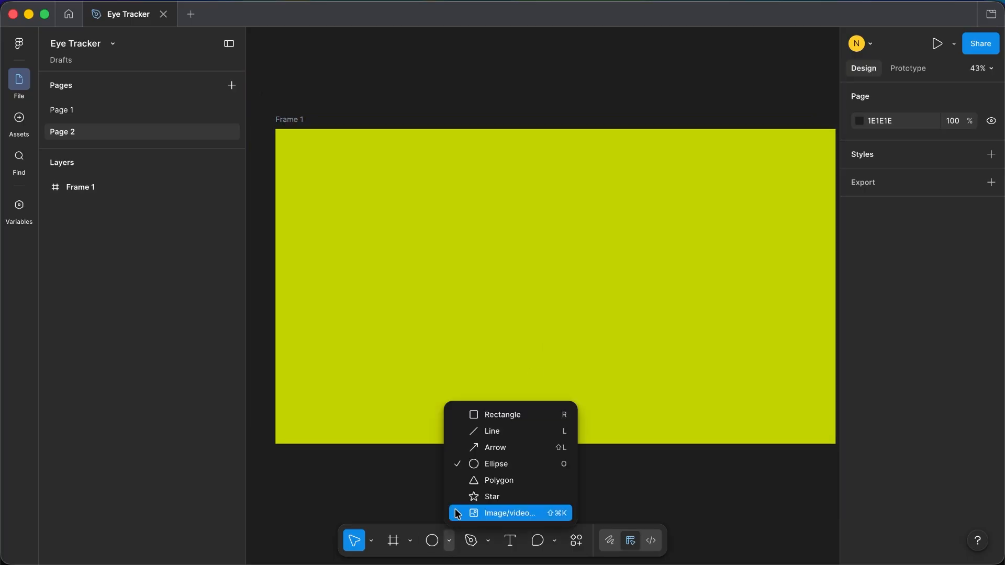
click(489, 419)
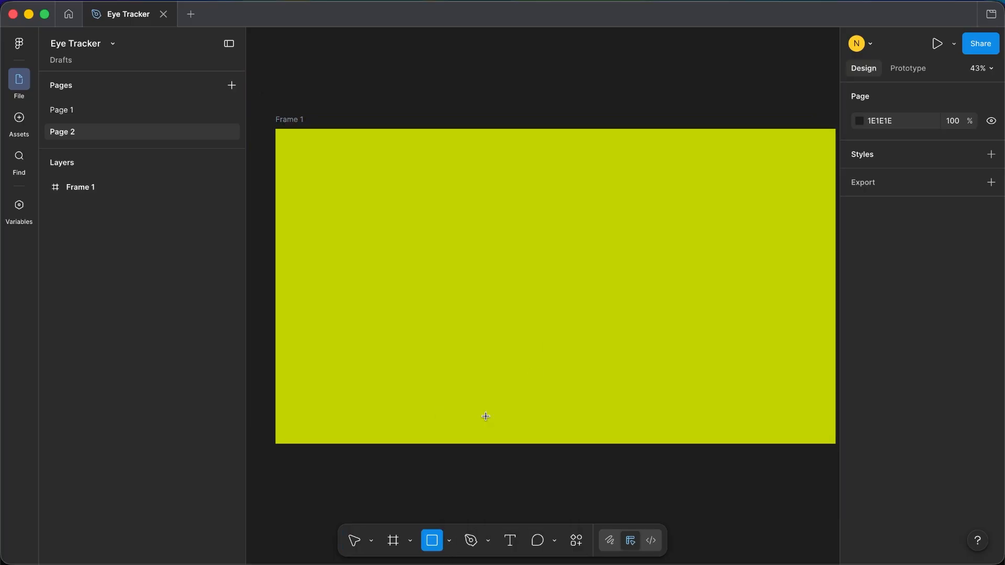
drag(383, 201, 554, 371)
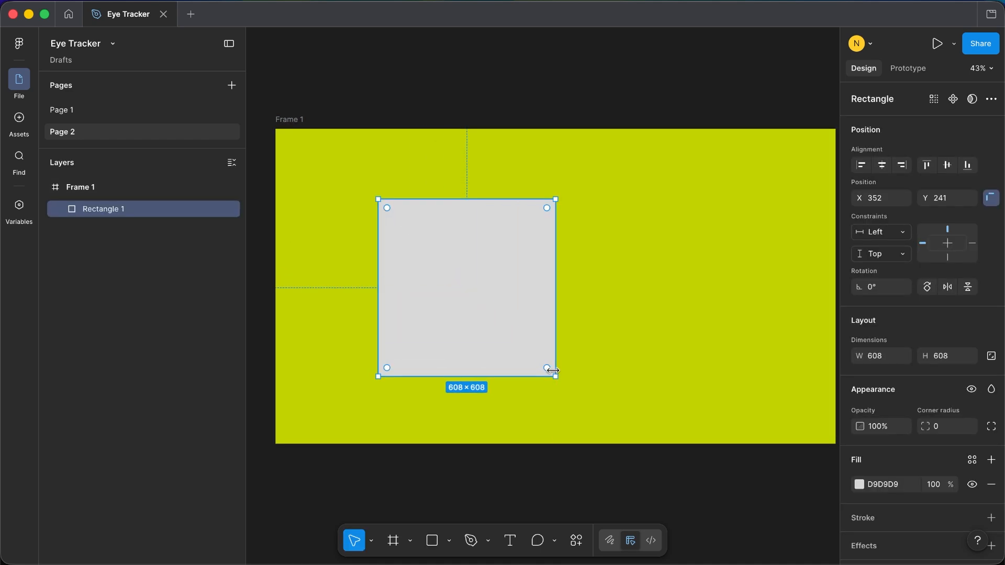
mouse_move(548, 370)
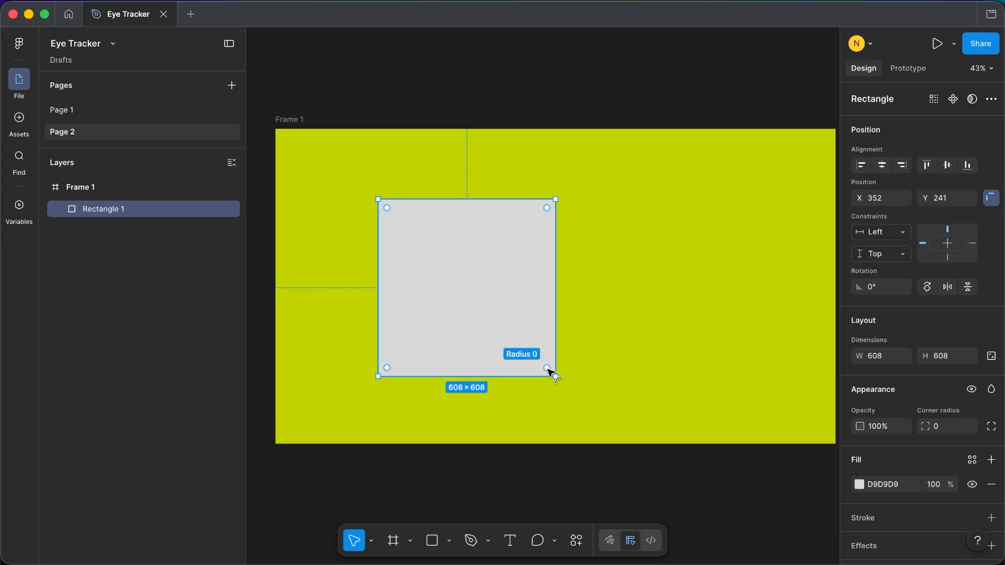
drag(548, 369, 438, 262)
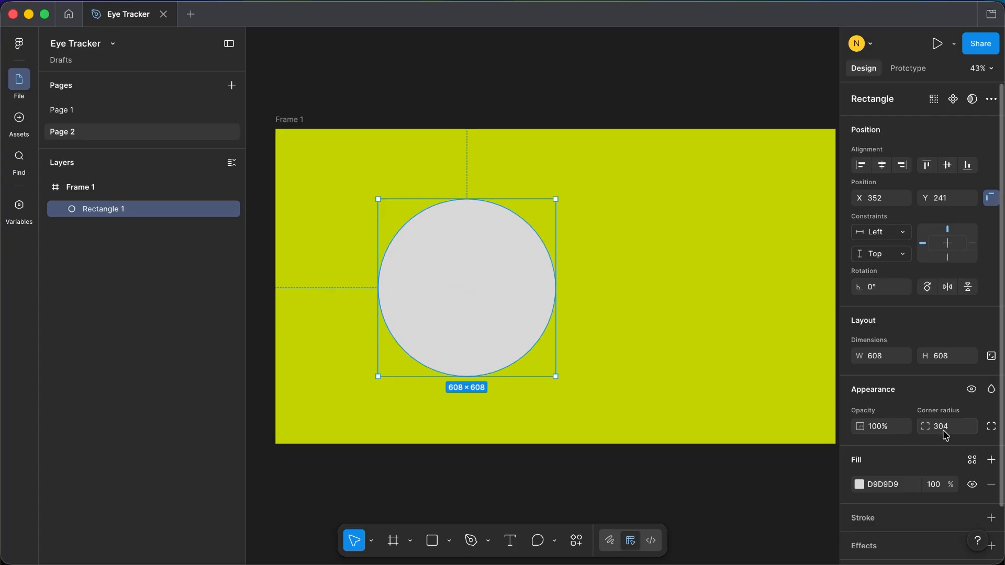
Set the circle's fill colour to white, FFFFFF
click(890, 484)
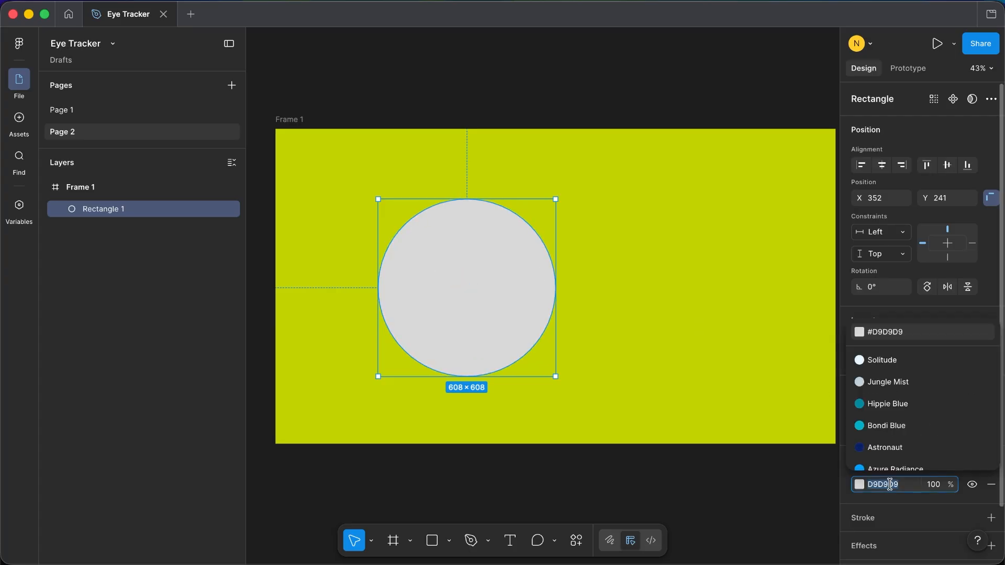
text(ffff)
key(Return)
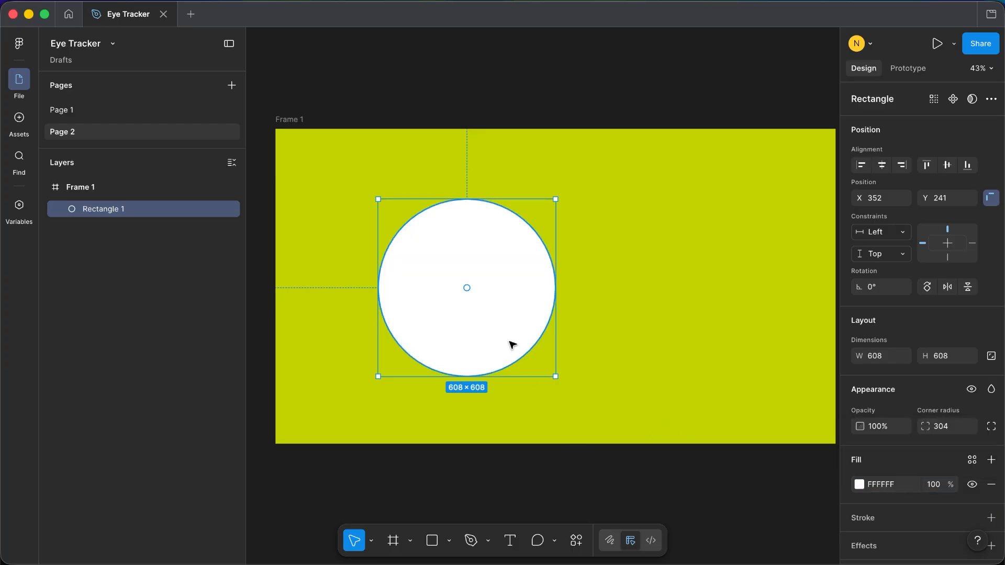
Duplicate the white circle, shrink the copy about its centre to about 274 × 274, and fill it with black 000000 as the pupil
key(super+d)
drag(557, 198, 501, 247)
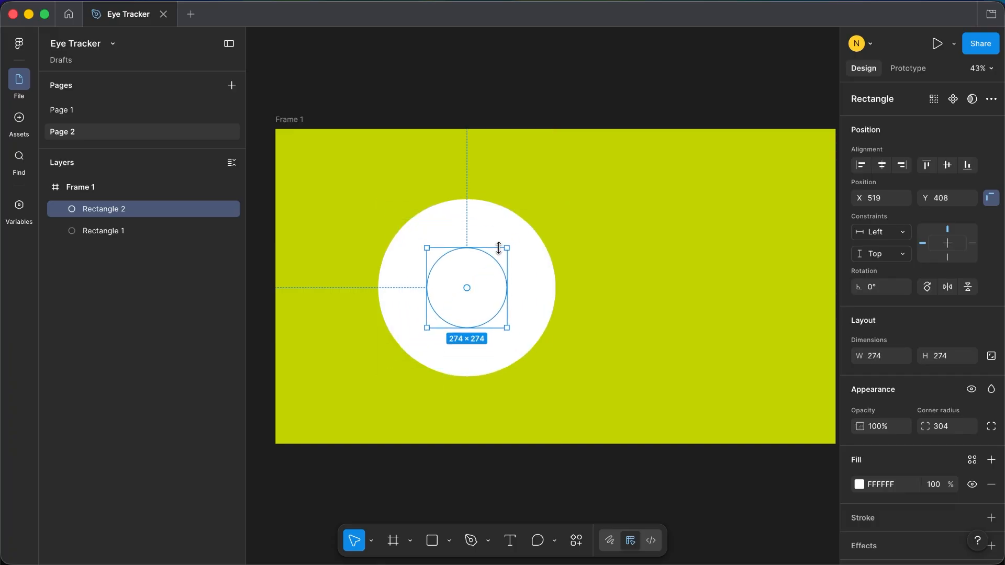
click(887, 486)
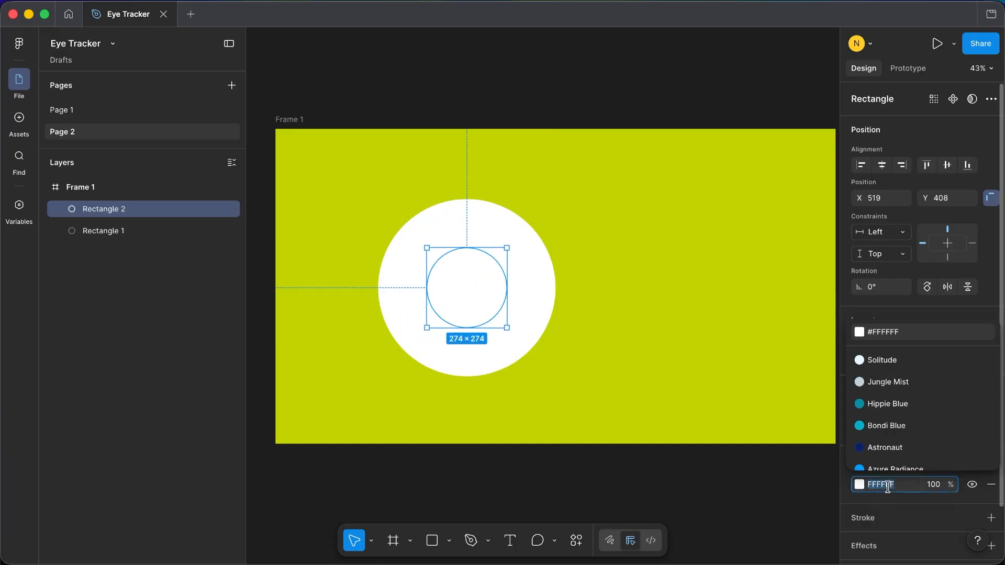
text(000)
key(Return)
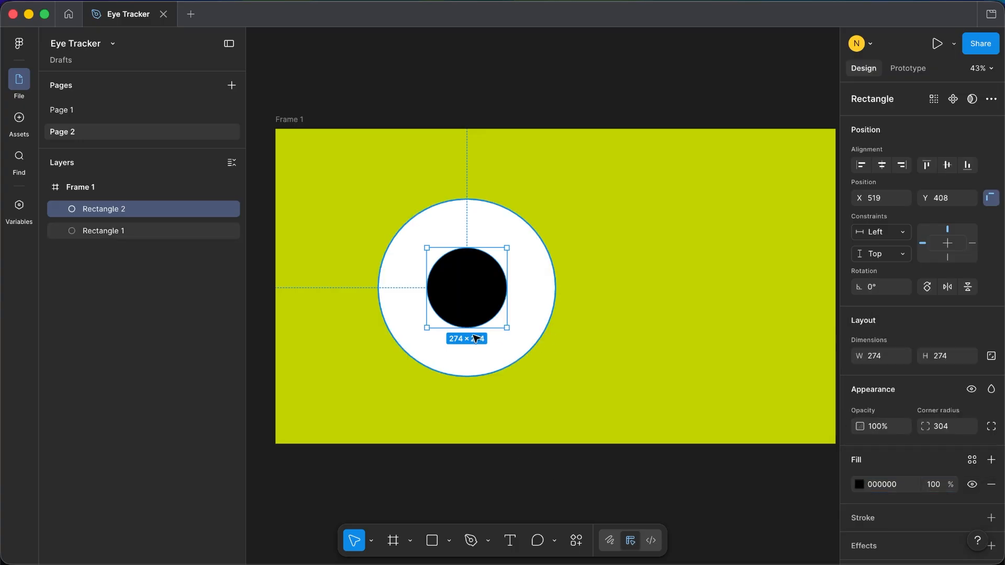
Duplicate the white circle and pupil as a second eye just right of the first, and centre both eyes in the frame
shift+click(535, 260)
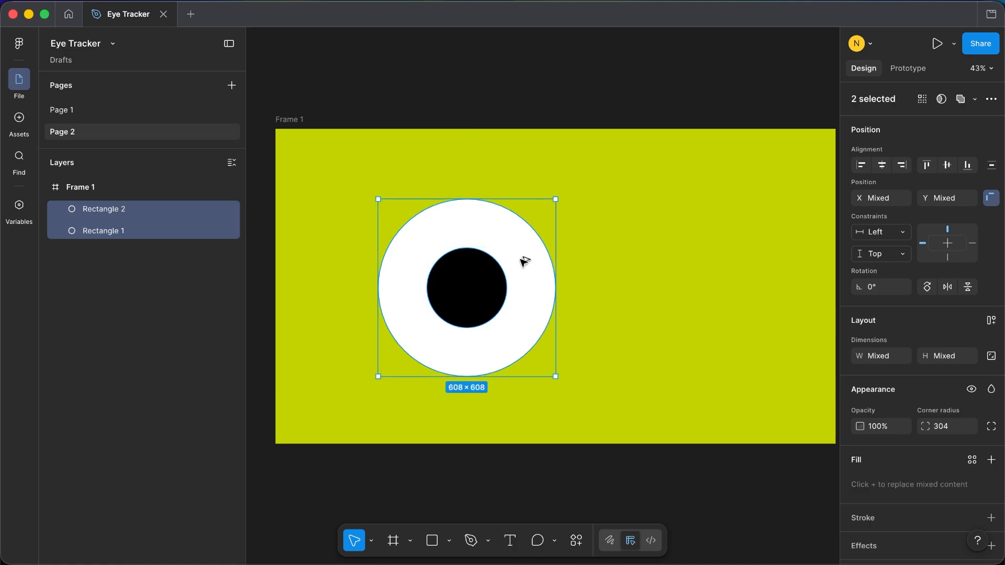
drag(524, 260, 706, 279)
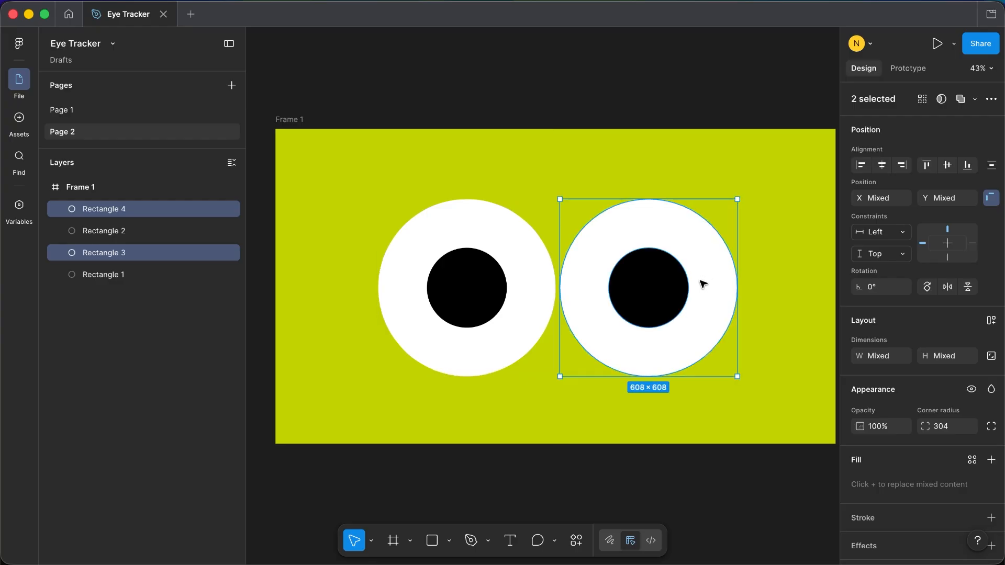
shift+click(462, 307)
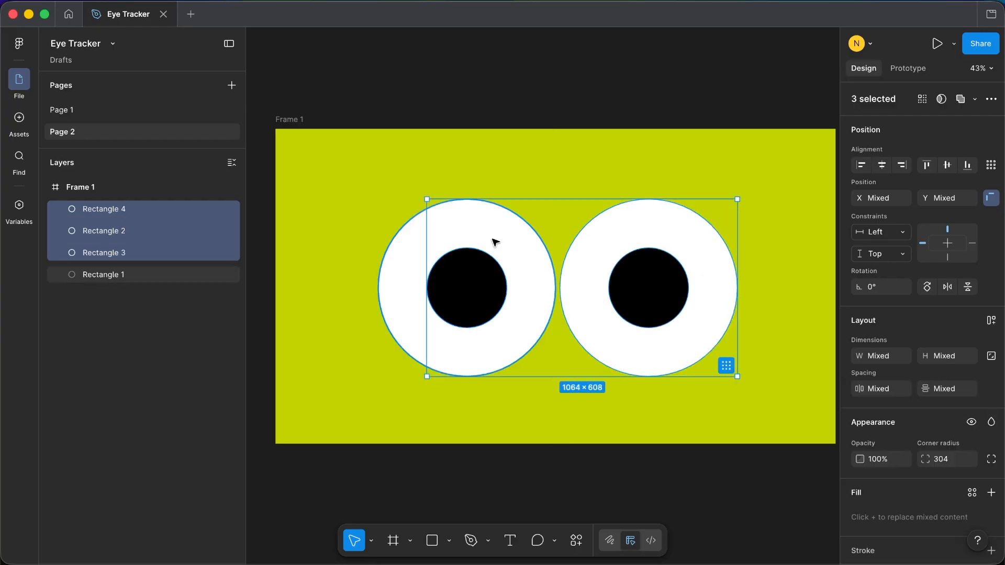
shift+click(494, 241)
scroll(496, 240, right, 2)
scroll(497, 240, left, 1)
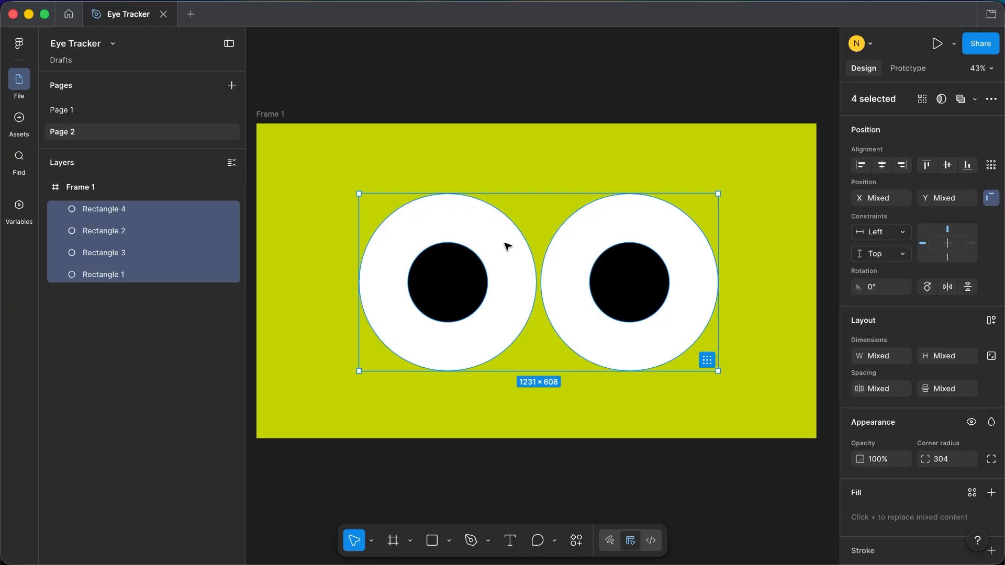
mouse_move(512, 249)
mouse_down()
mouse_move(516, 232)
mouse_move(525, 245)
mouse_move(511, 249)
mouse_up()
click(567, 465)
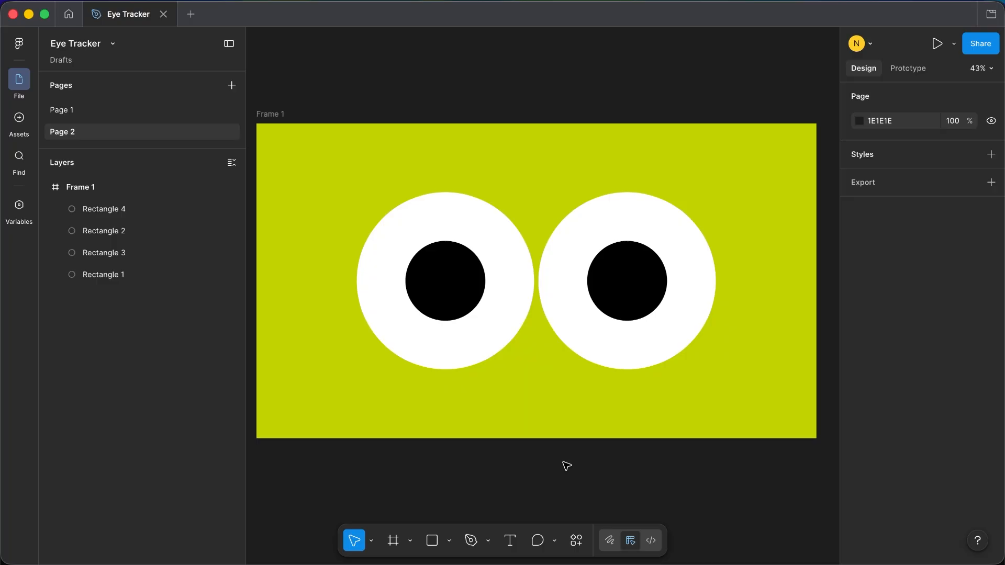
Draw an ellipse of about 89 × 89 centred just below the two eyes and fill it with black as the mouth
scroll(550, 386, up, 5)
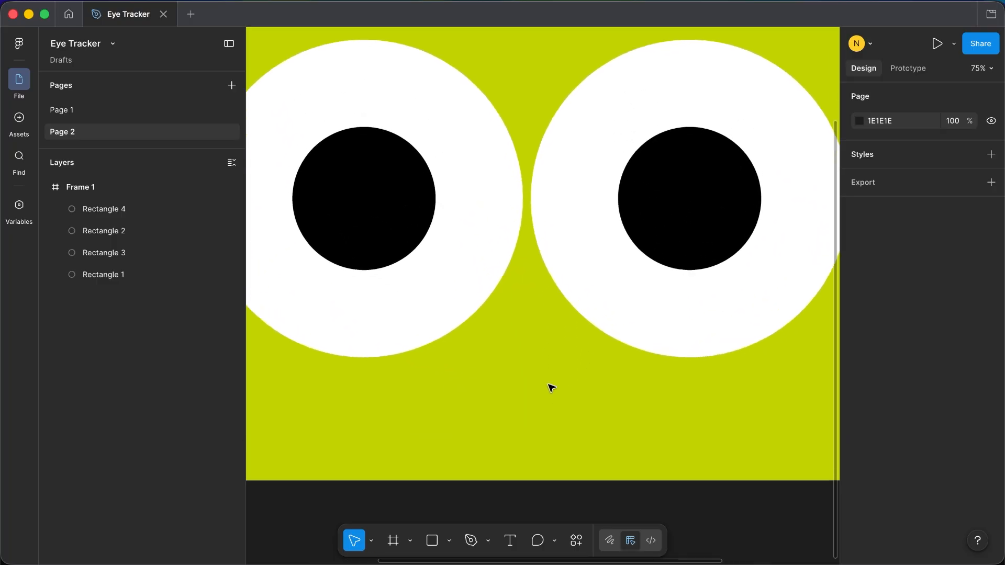
click(449, 542)
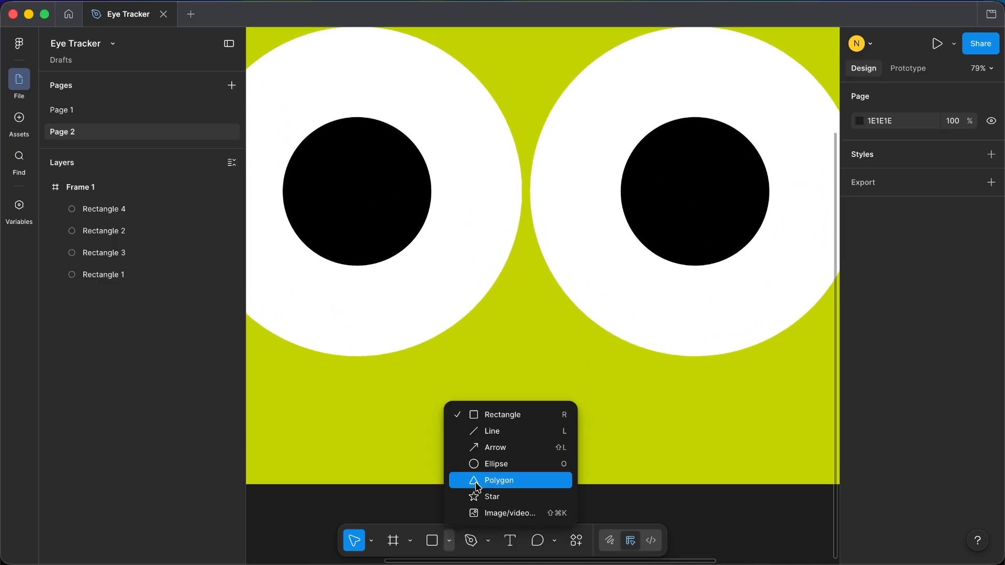
click(489, 464)
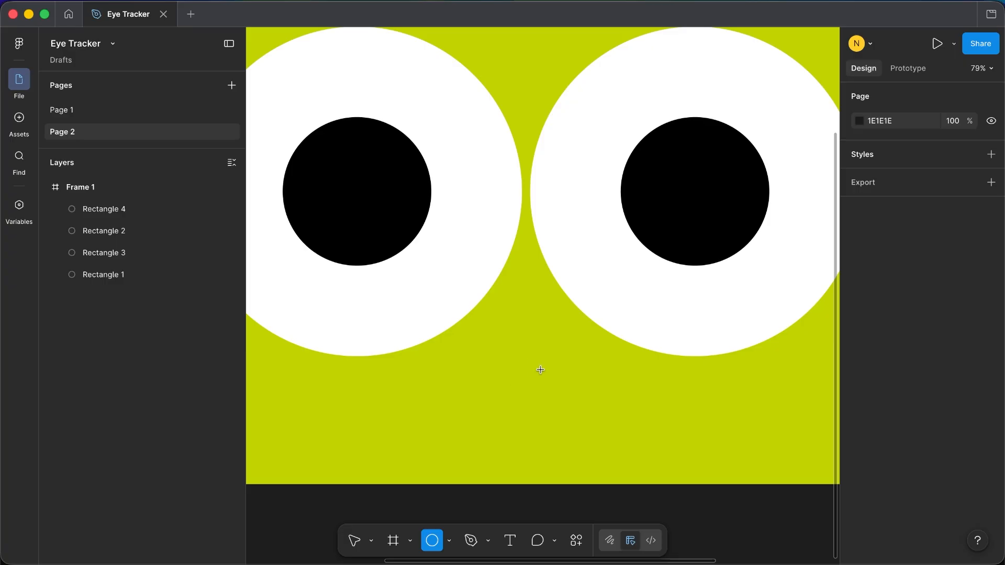
mouse_move(508, 363)
mouse_down()
mouse_move(556, 410)
mouse_move(531, 390)
mouse_up()
click(859, 484)
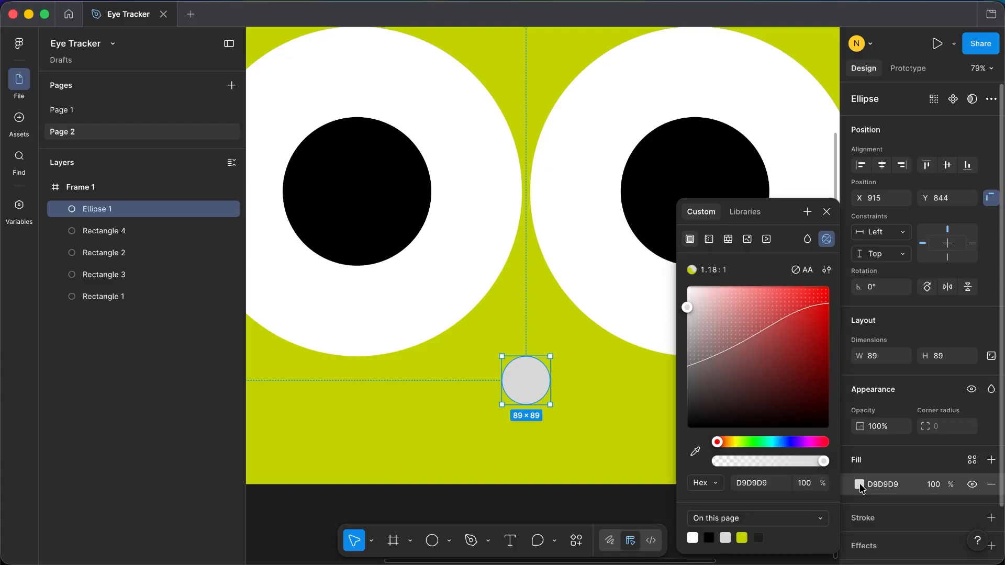
click(753, 361)
click(579, 503)
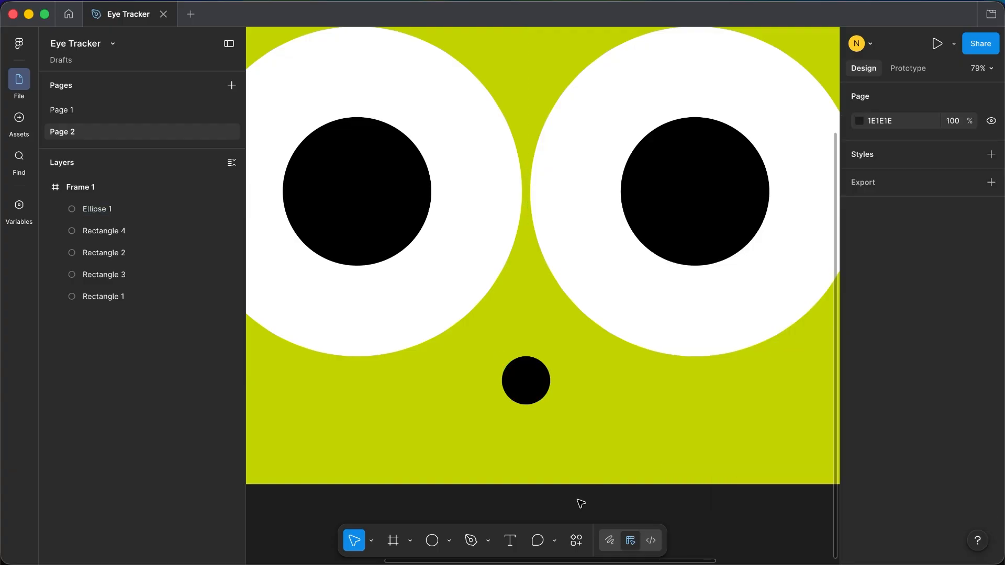
Duplicate the finished face frame three times and arrange the four frames in a two-by-two grid
key(shift+1)
scroll(577, 500, down, 2)
scroll(578, 500, down, 3)
scroll(577, 501, down, 1)
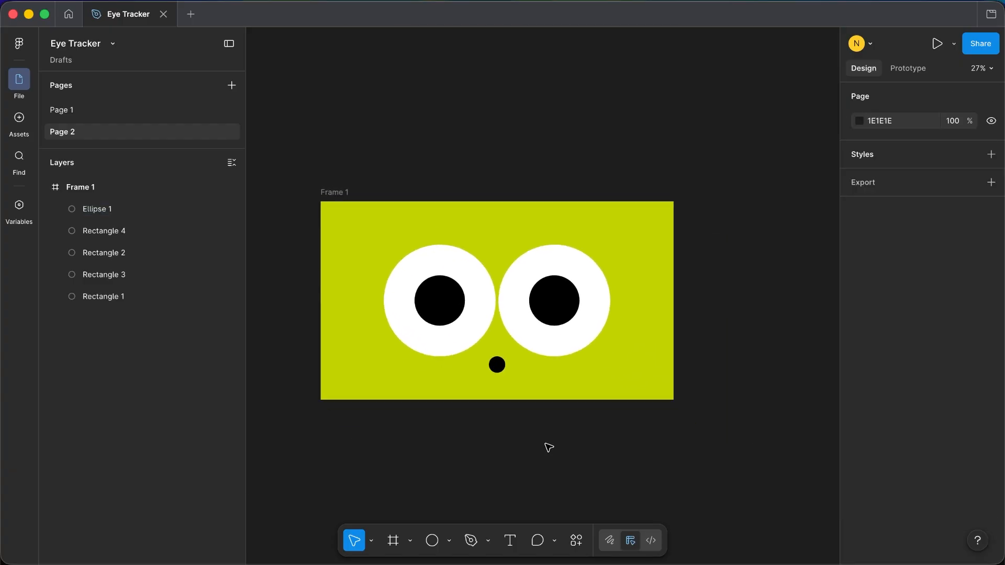
scroll(543, 439, down, 1)
scroll(510, 360, down, 3)
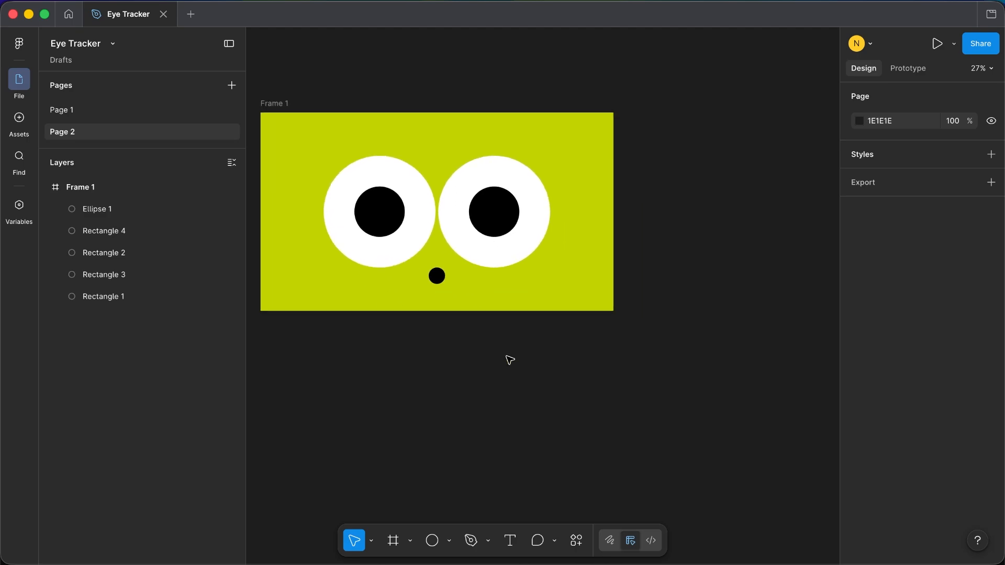
scroll(510, 360, down, 3)
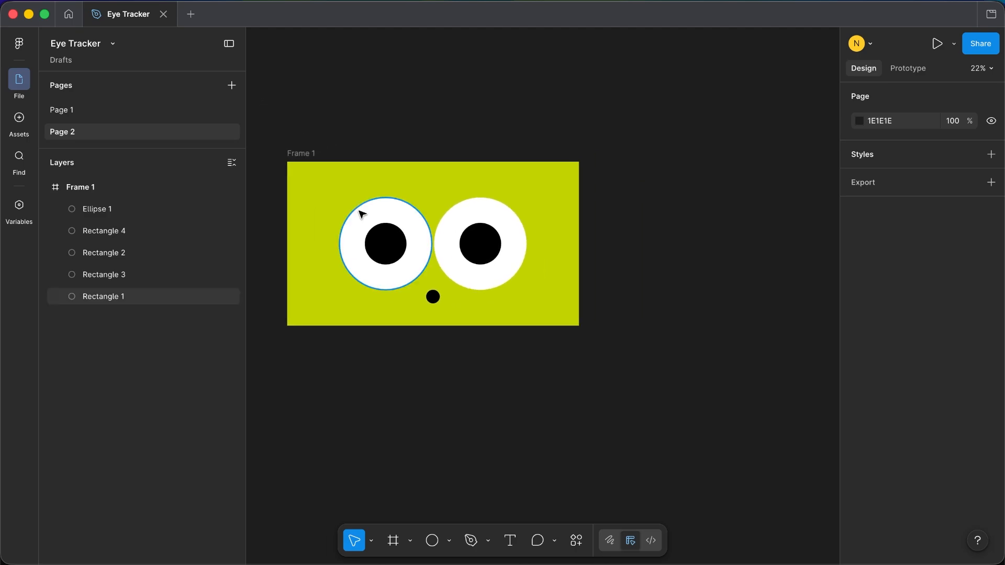
click(303, 154)
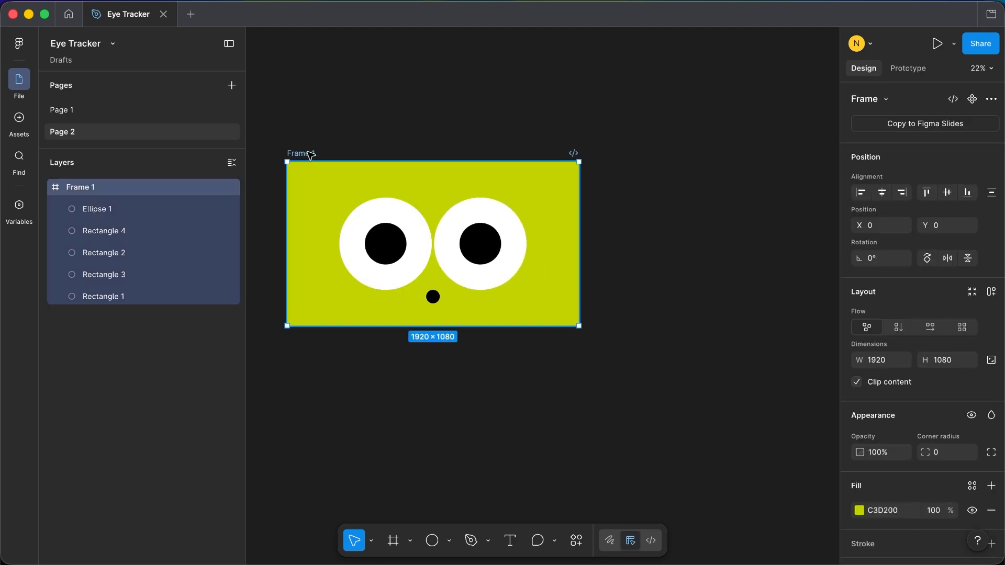
alt+drag(322, 152, 598, 361)
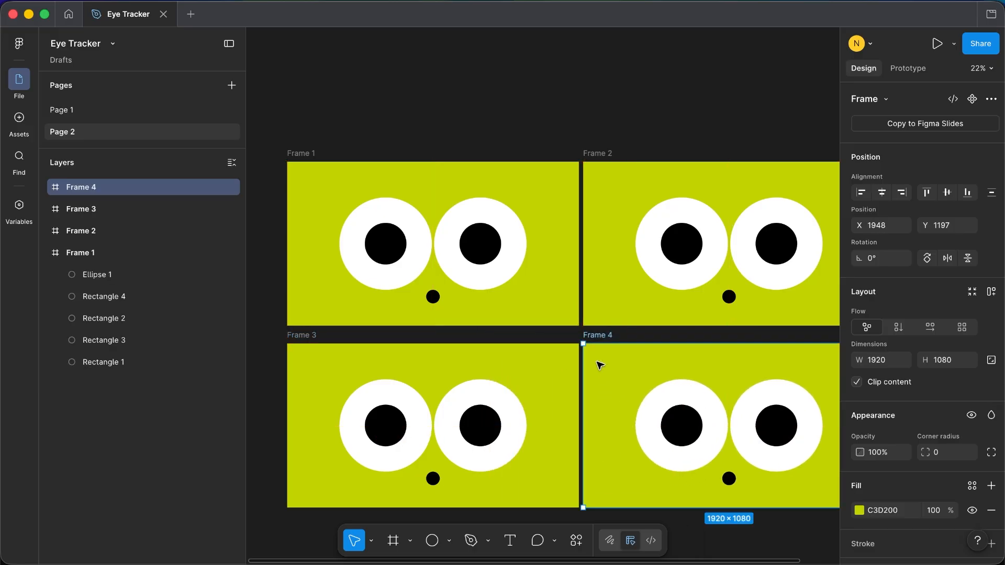
scroll(597, 362, down, 1)
scroll(596, 362, right, 1)
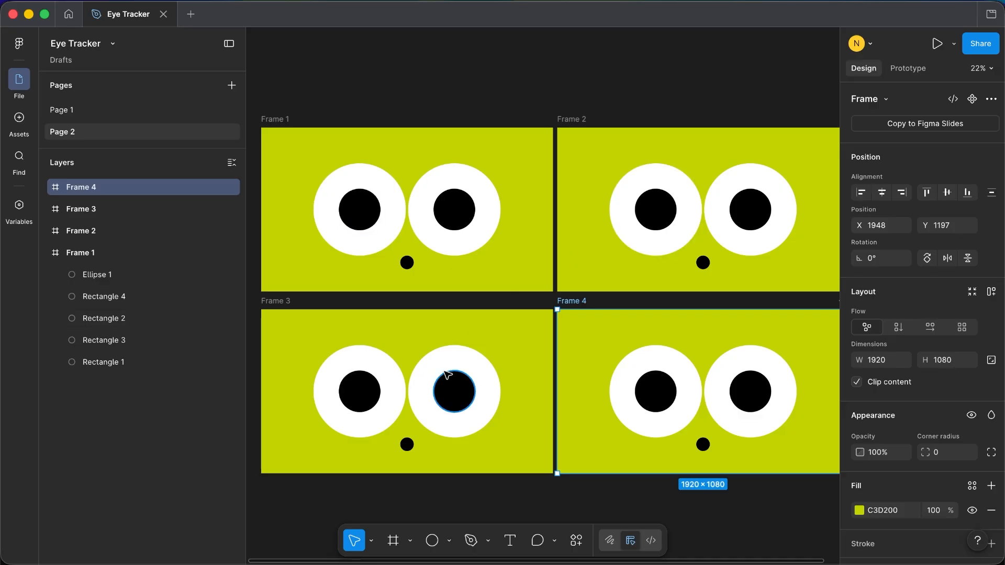
click(580, 92)
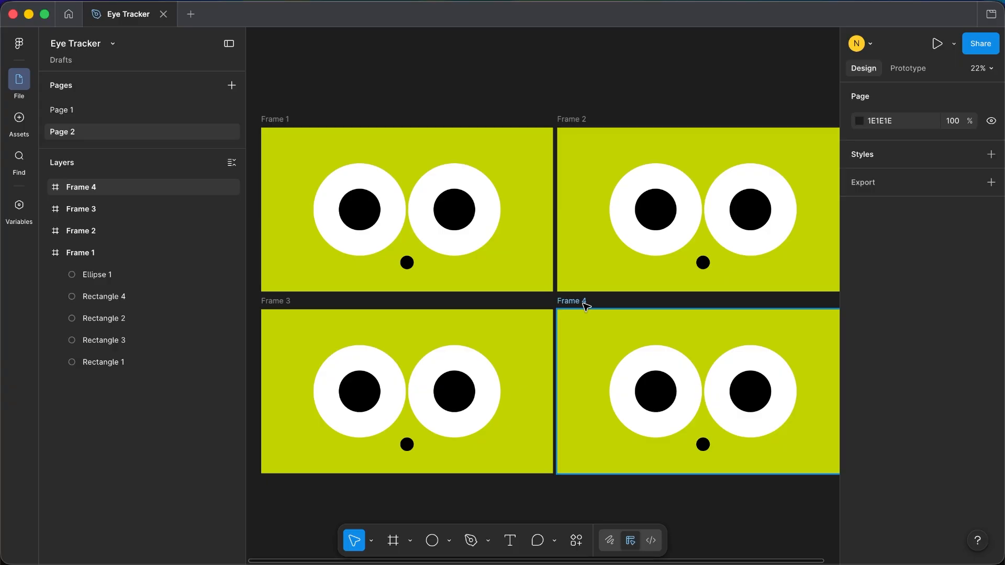
scroll(440, 316, left, 3)
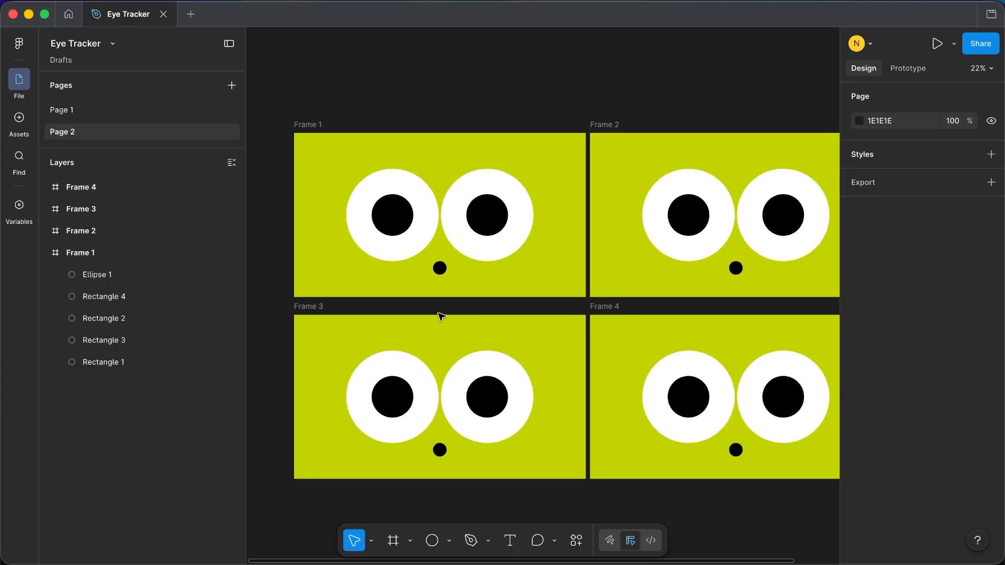
scroll(670, 231, right, 1)
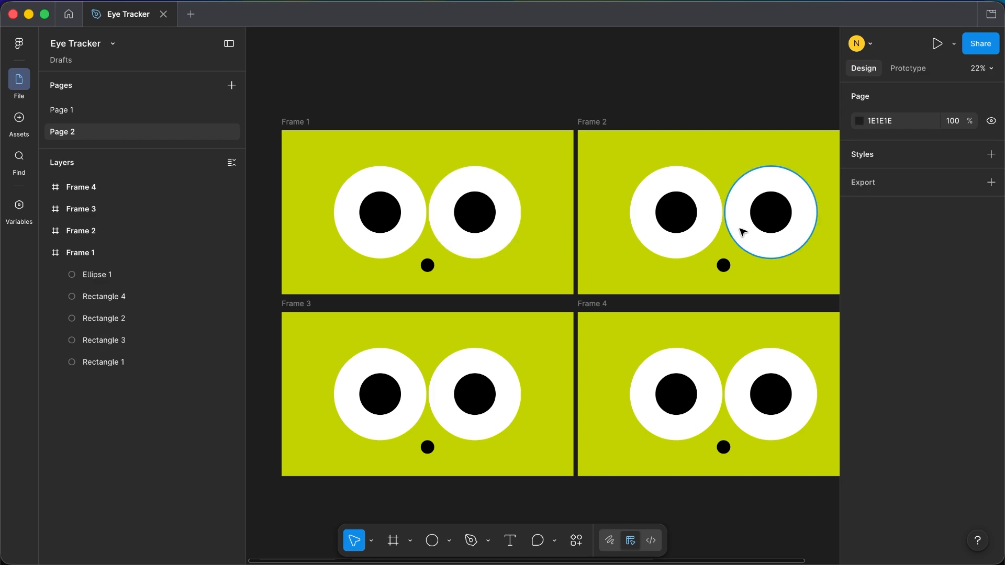
scroll(611, 396, right, 2)
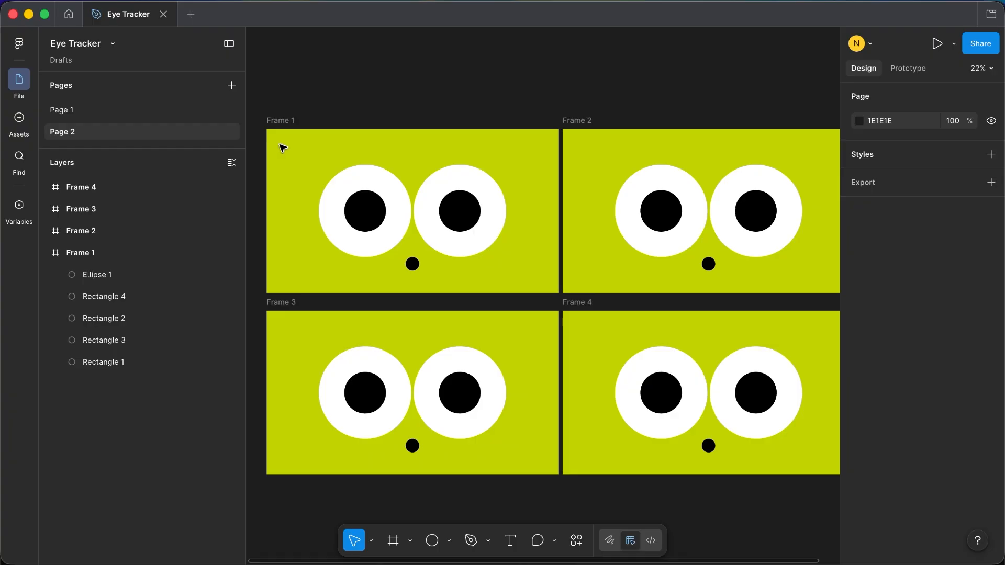
scroll(283, 148, right, 1)
scroll(282, 148, down, 1)
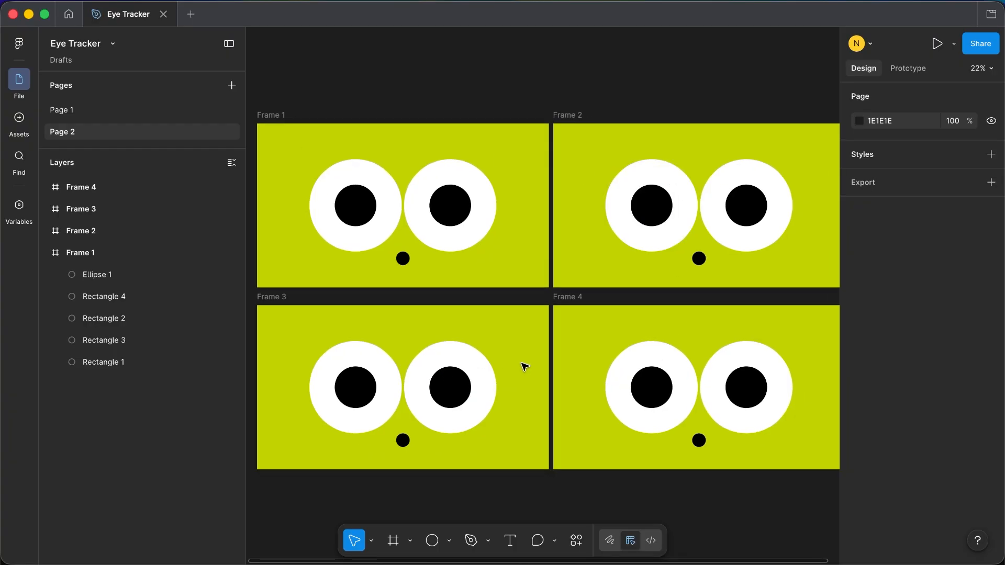
Move both pupils in Frame 1 together toward the upper left of the eyes, to about Y 323
scroll(525, 367, up, 1)
scroll(525, 366, left, 1)
scroll(400, 228, up, 5)
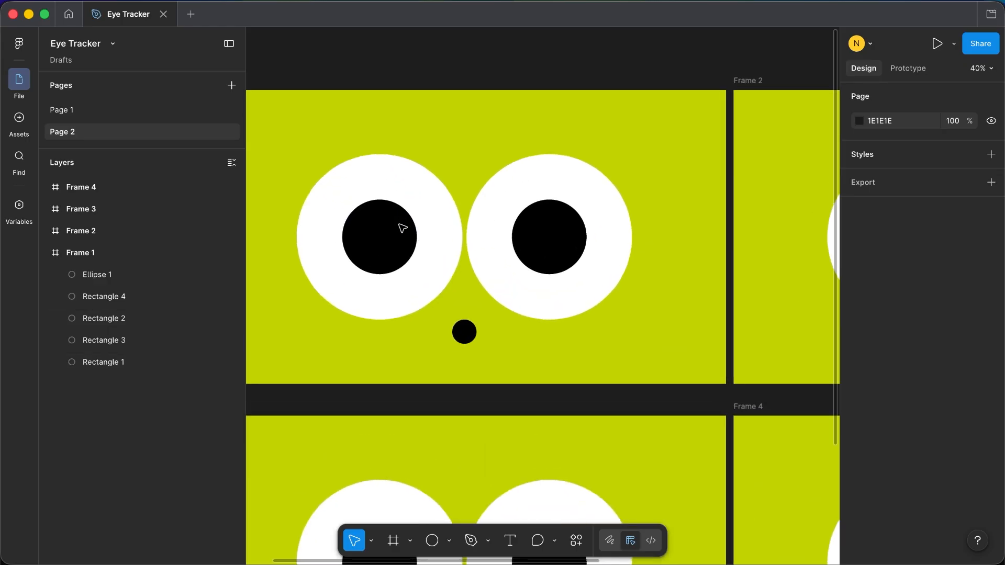
scroll(402, 228, left, 2)
scroll(402, 228, up, 1)
click(453, 238)
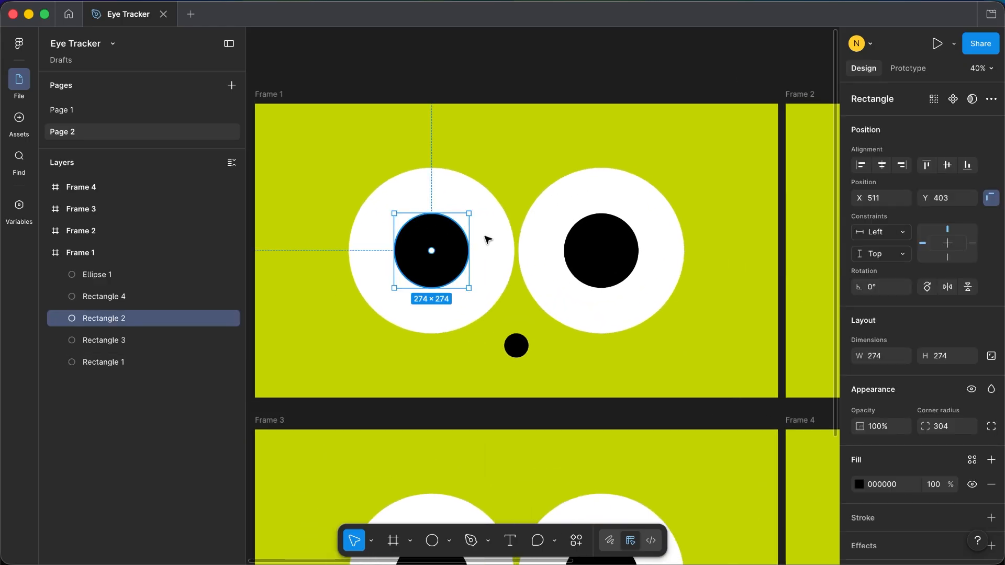
shift+click(608, 253)
drag(620, 262, 593, 241)
ctrl+scroll(593, 241, down, 3)
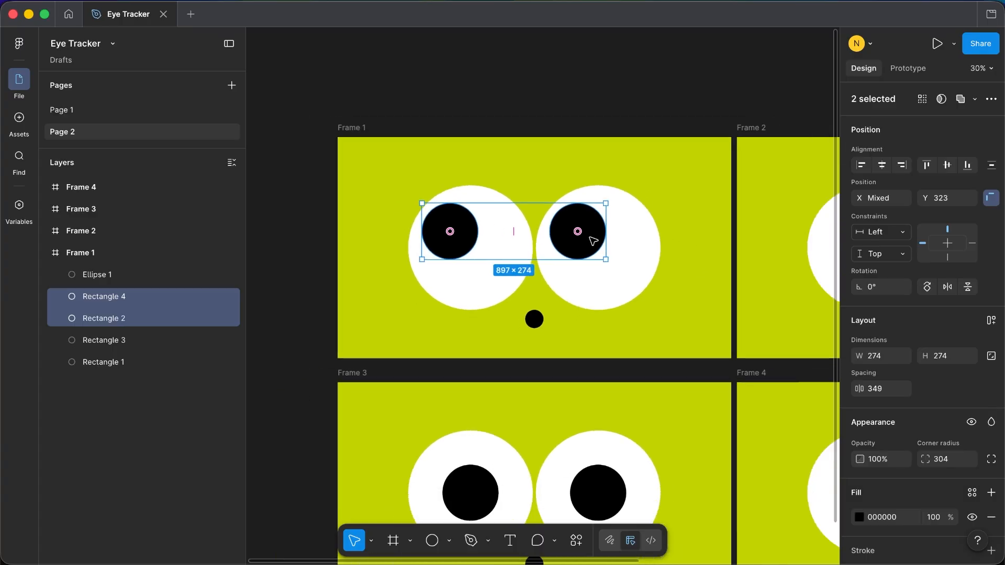
scroll(593, 240, right, 5)
scroll(593, 241, left, 4)
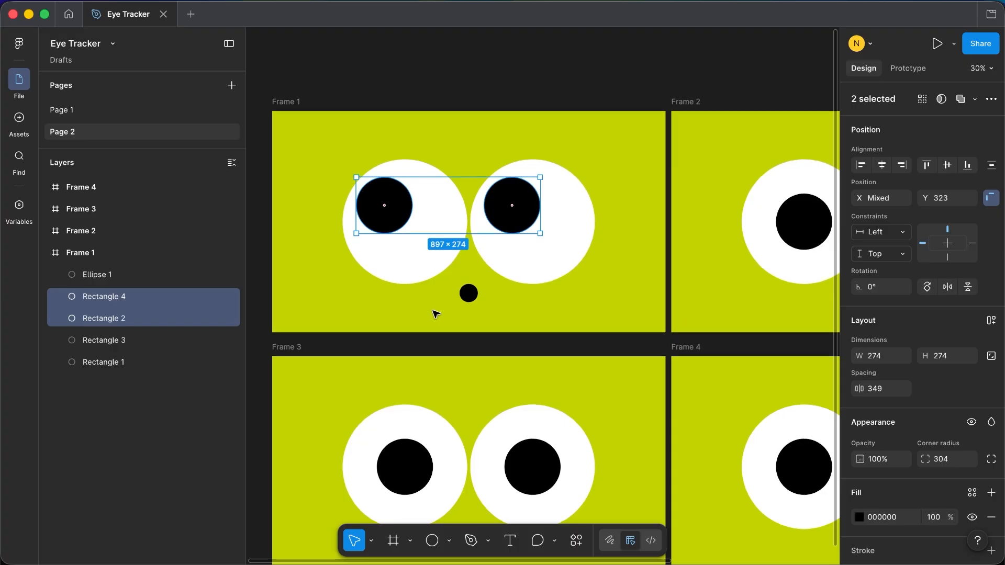
Flatten the underside of Frame 1's mouth by raising the ellipse's bottom vector point to about Y 913.5
ctrl+scroll(435, 313, up, 5)
click(547, 262)
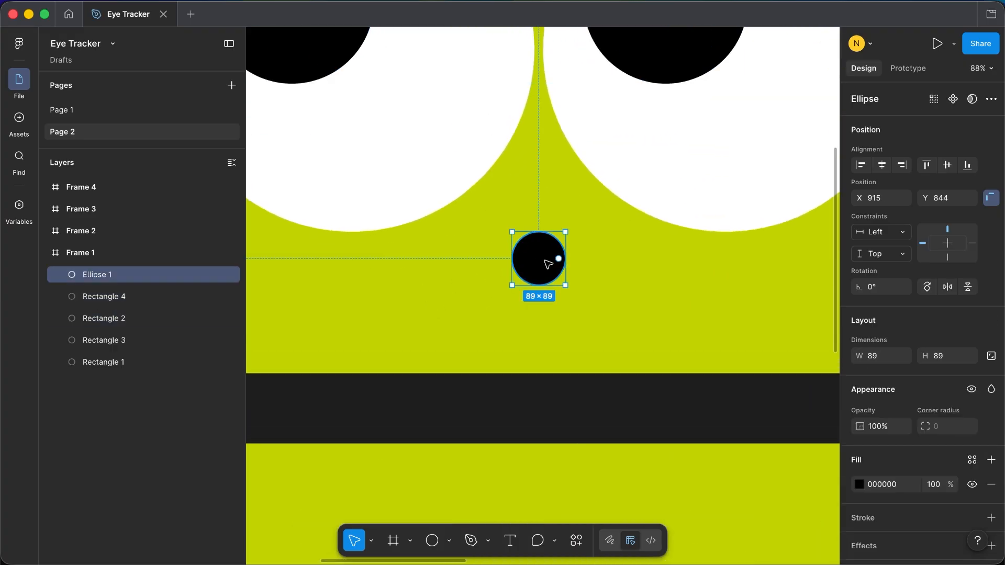
ctrl+scroll(544, 262, up, 3)
double_click(539, 260)
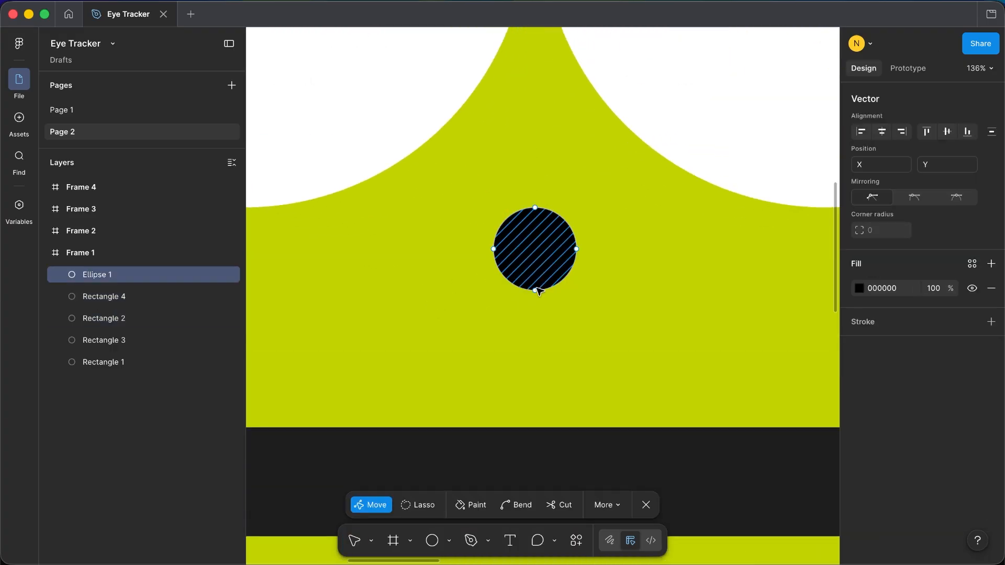
click(535, 290)
drag(534, 289, 535, 273)
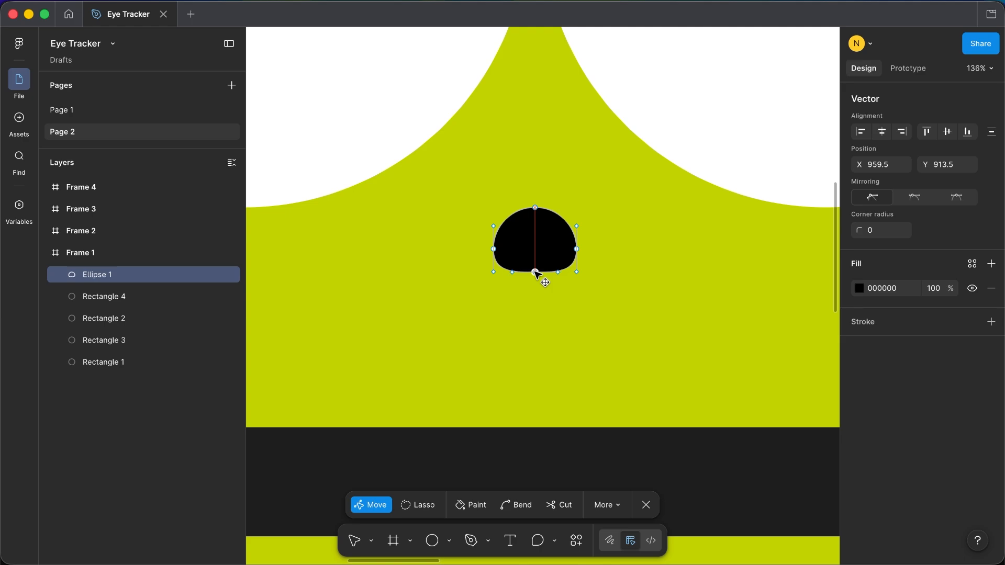
scroll(534, 266, down, 10)
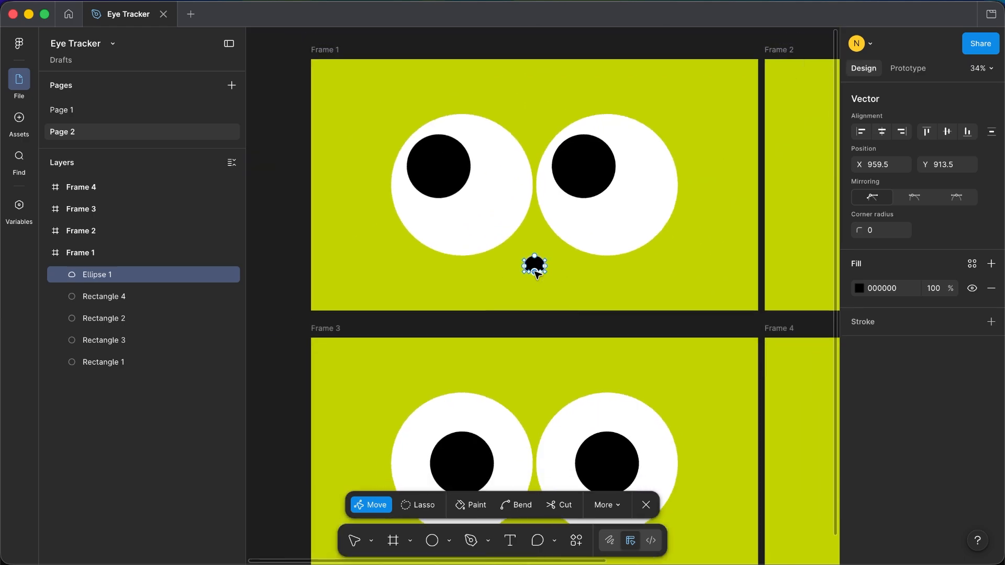
click(624, 324)
scroll(624, 324, right, 10)
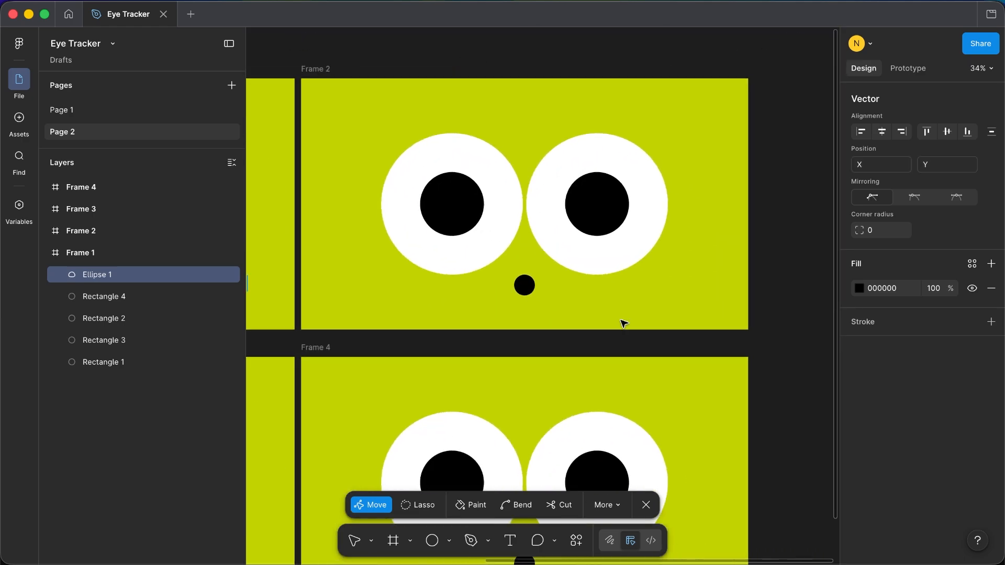
key(Escape)
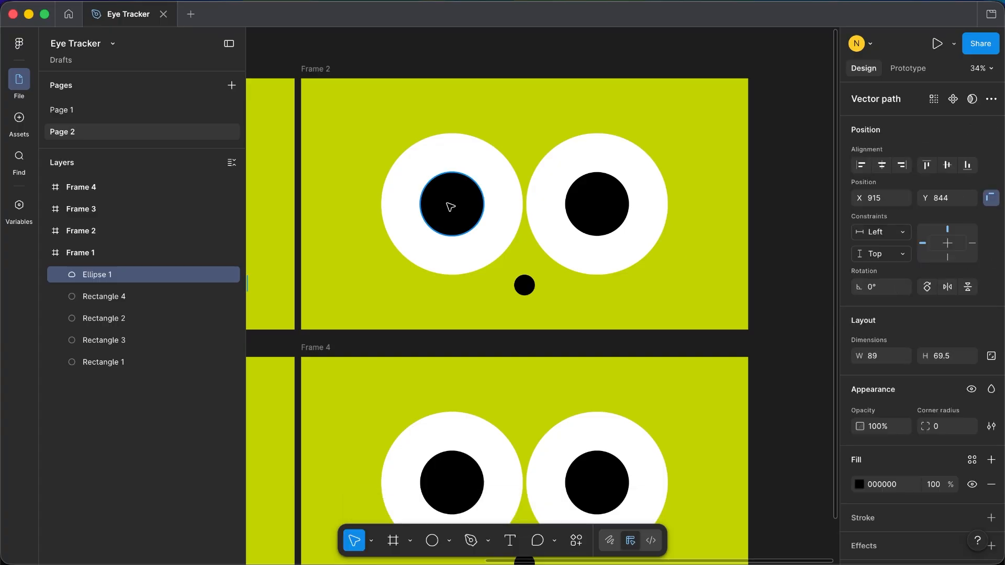
Move both pupils in Frame 2 together toward the upper right of the eyes, to about Y 324
click(450, 204)
shift+click(602, 209)
drag(586, 219, 607, 206)
Raise the bottom vector point of Frame 2's mouth to about Y 907.5 to flatten its underside
scroll(505, 329, up, 5)
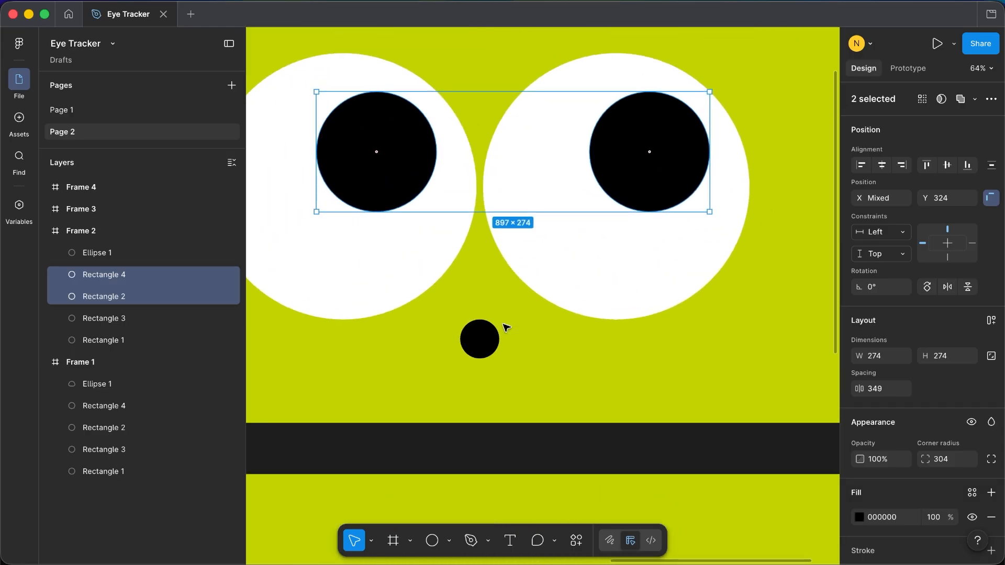
scroll(506, 328, up, 5)
double_click(529, 338)
drag(524, 369, 523, 352)
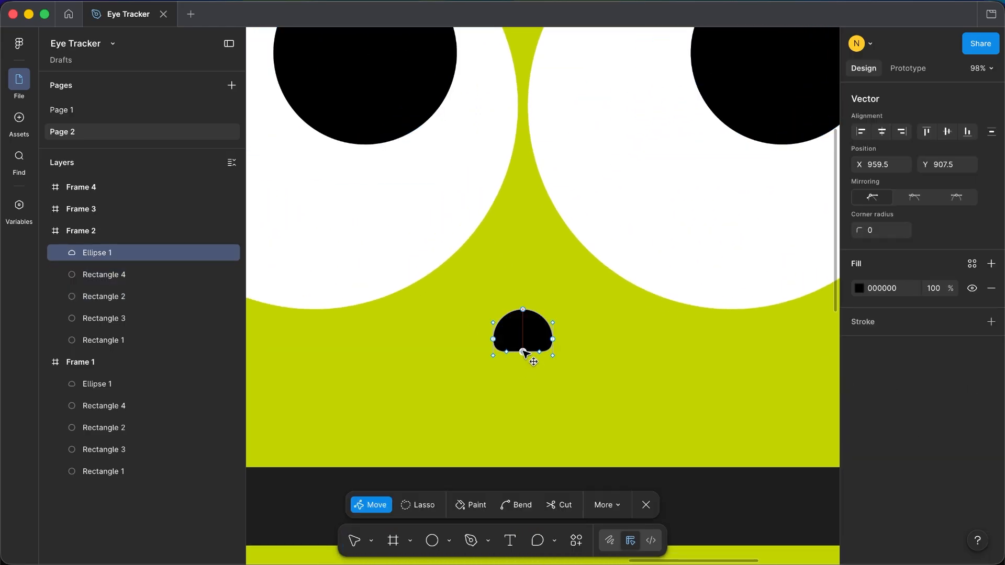
scroll(523, 352, down, 10)
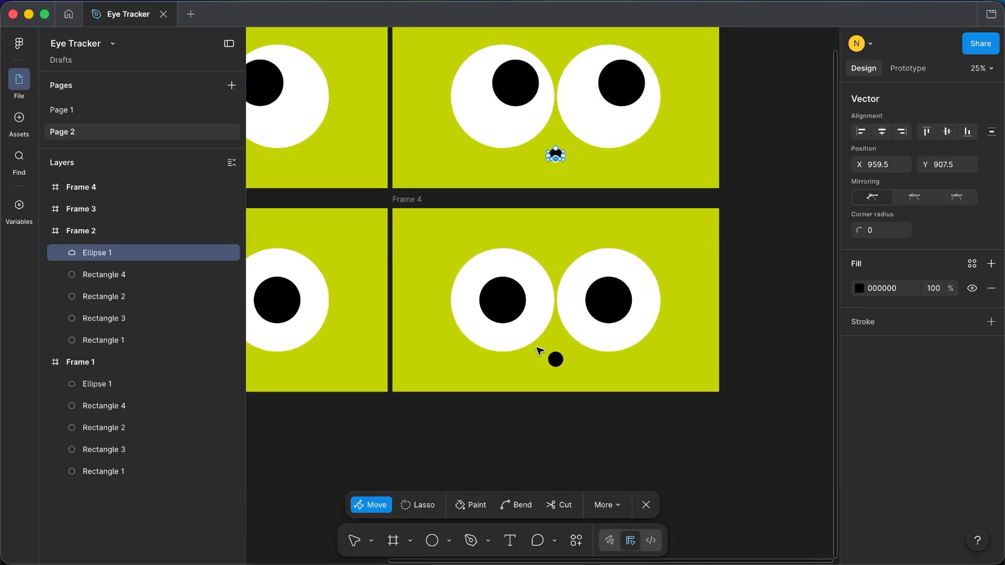
scroll(574, 325, up, 7)
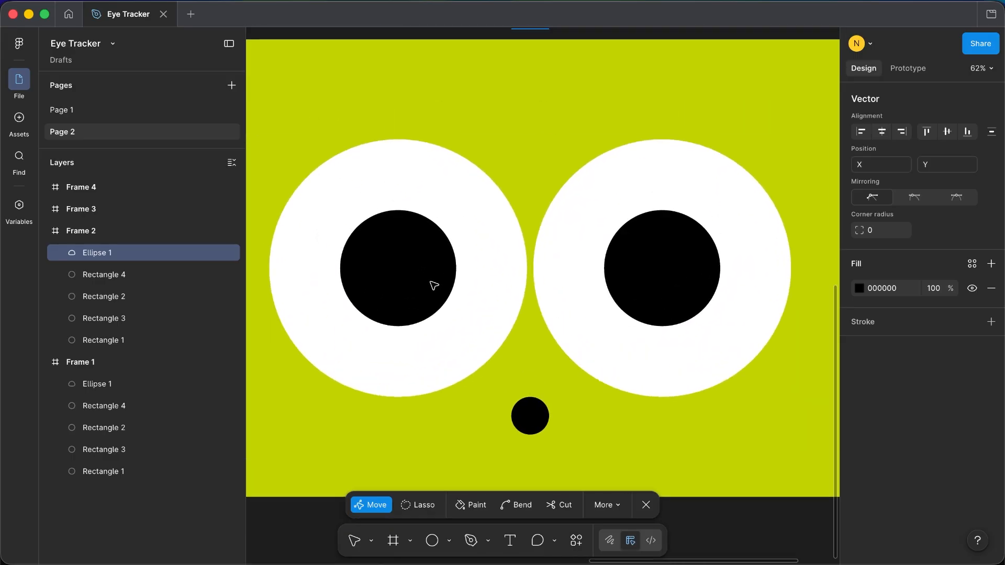
key(Escape)
Move both pupils in Frame 4 together toward the lower right of the eyes, to about Y 497
click(402, 284)
shift+click(664, 282)
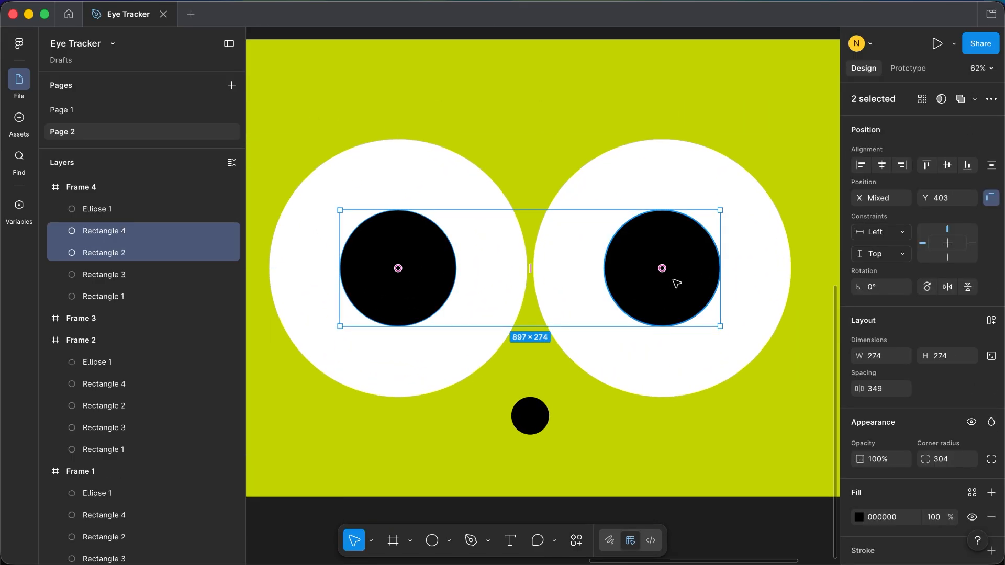
drag(657, 292, 680, 331)
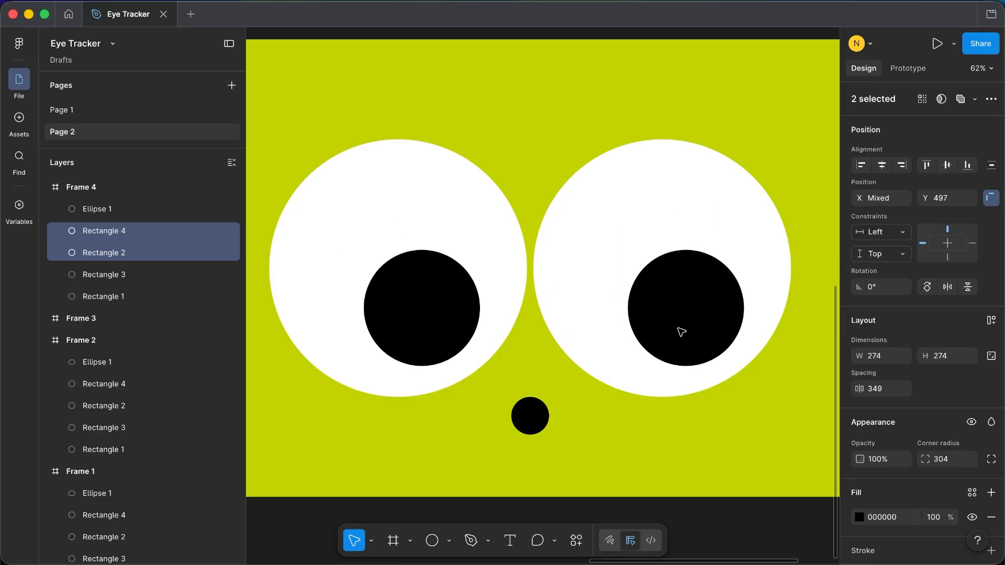
Turn Frame 4's mouth into a smile by lowering the ellipse's top vector point to about Y 888.5
scroll(517, 446, up, 4)
click(568, 392)
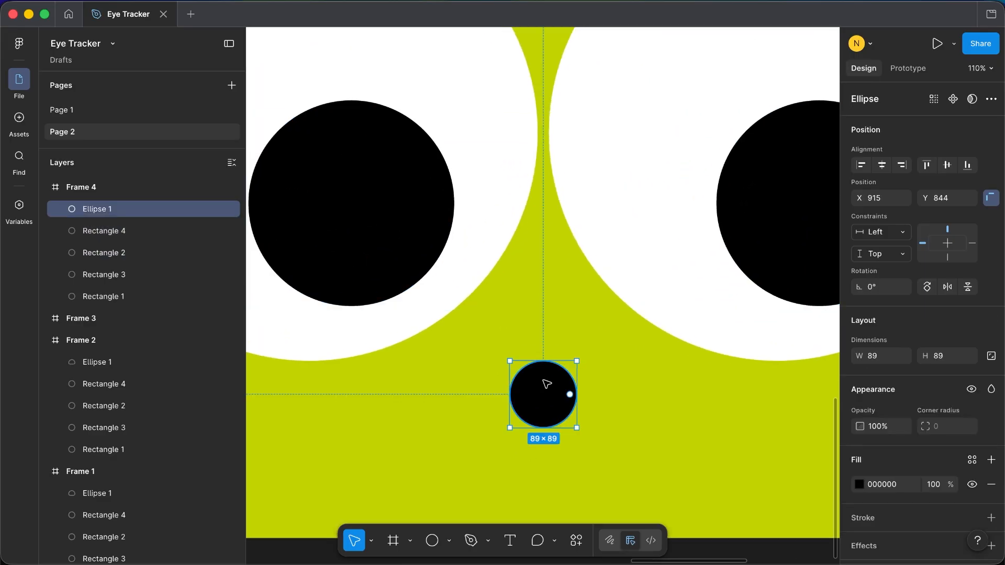
double_click(546, 384)
drag(544, 362, 544, 395)
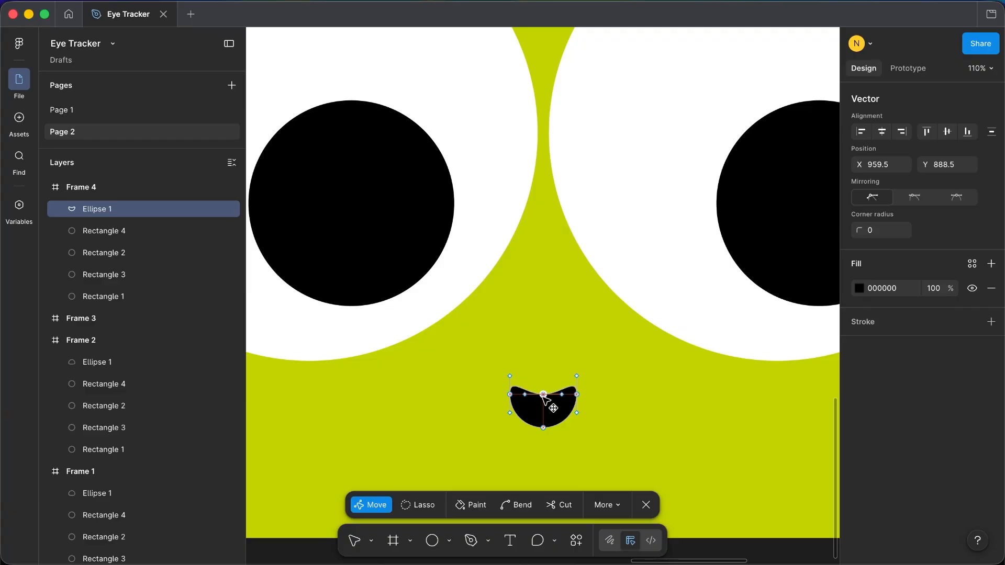
scroll(545, 398, down, 8)
scroll(547, 400, left, 3)
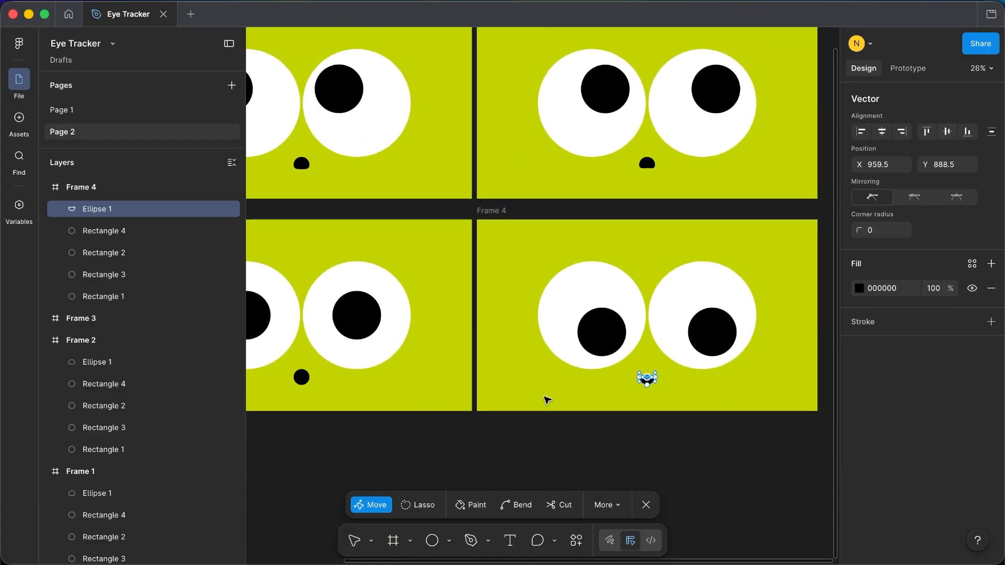
Move both pupils in Frame 3 together toward the lower left of the eyes, to about Y 475
scroll(382, 346, left, 3)
scroll(330, 375, up, 5)
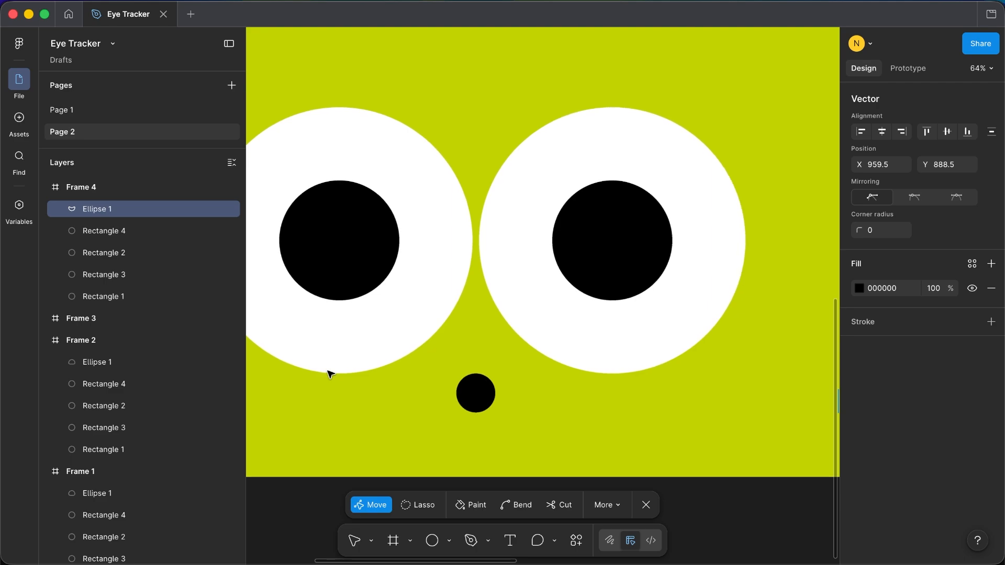
scroll(330, 375, left, 3)
click(426, 246)
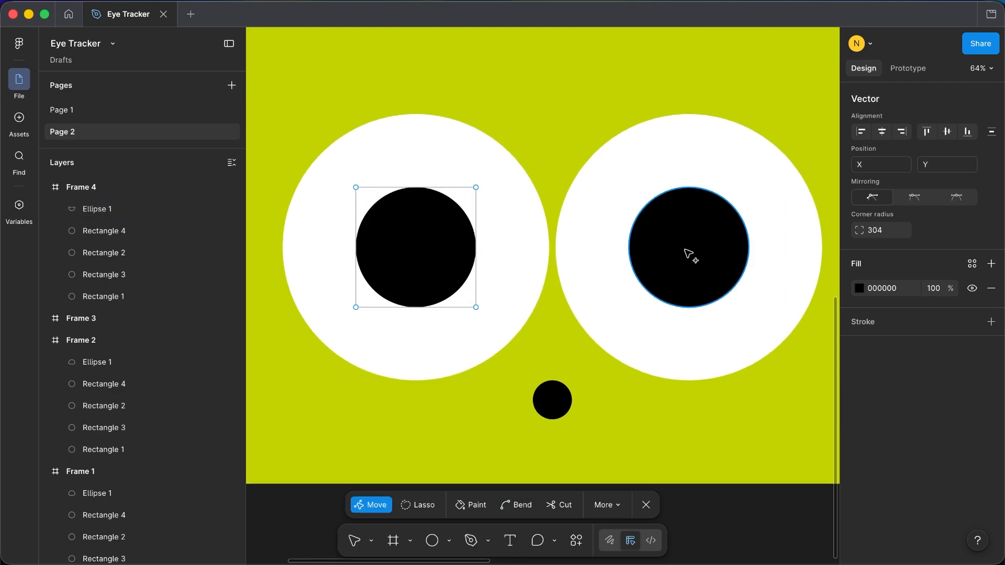
shift+click(685, 251)
drag(677, 250, 652, 273)
key(super)
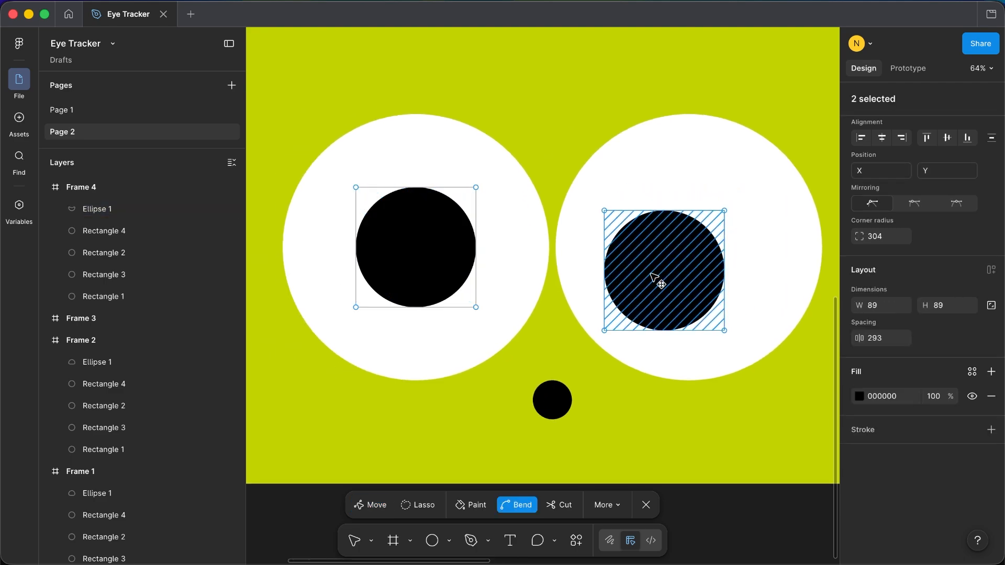
key(super+z)
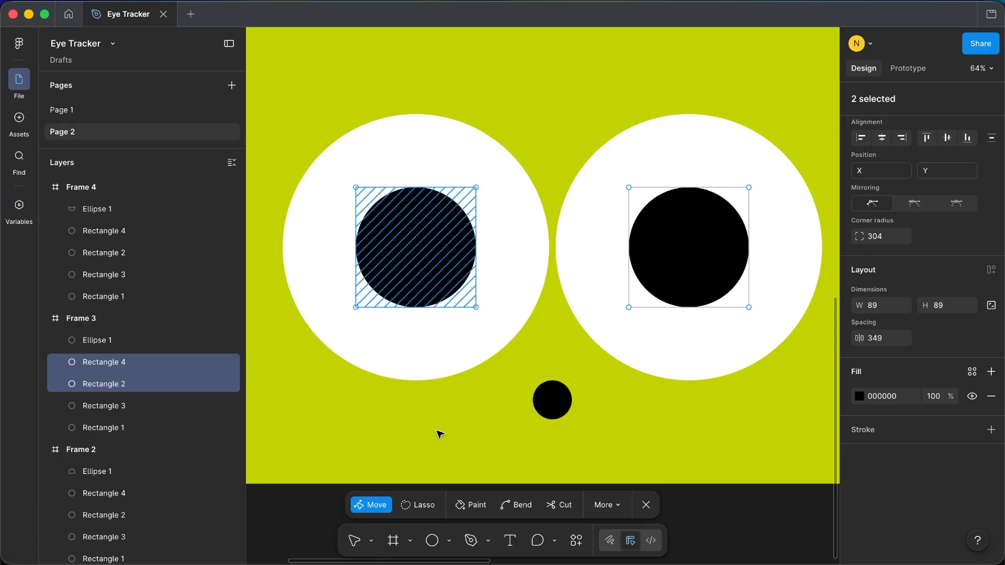
key(Escape)
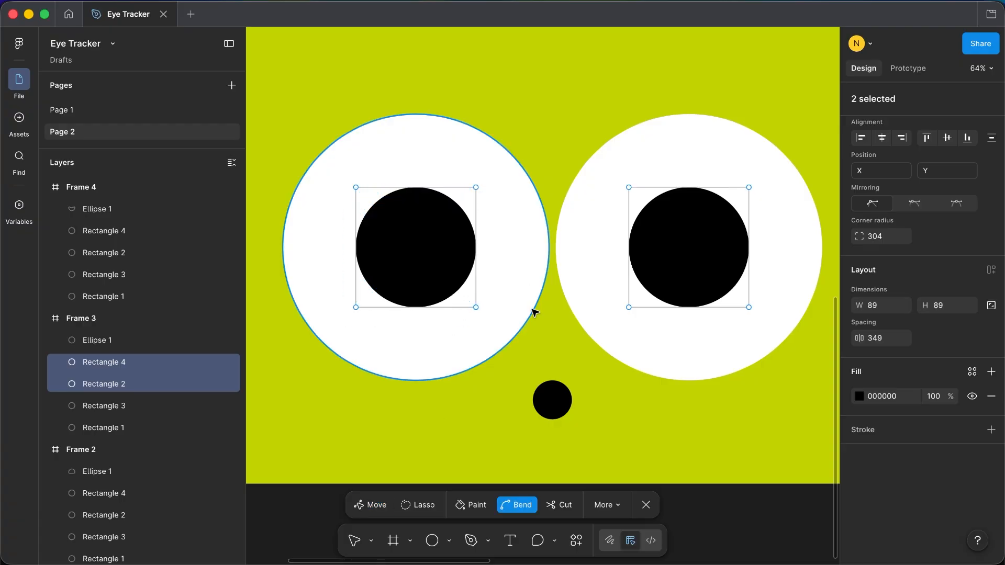
key(Escape)
drag(700, 287, 664, 321)
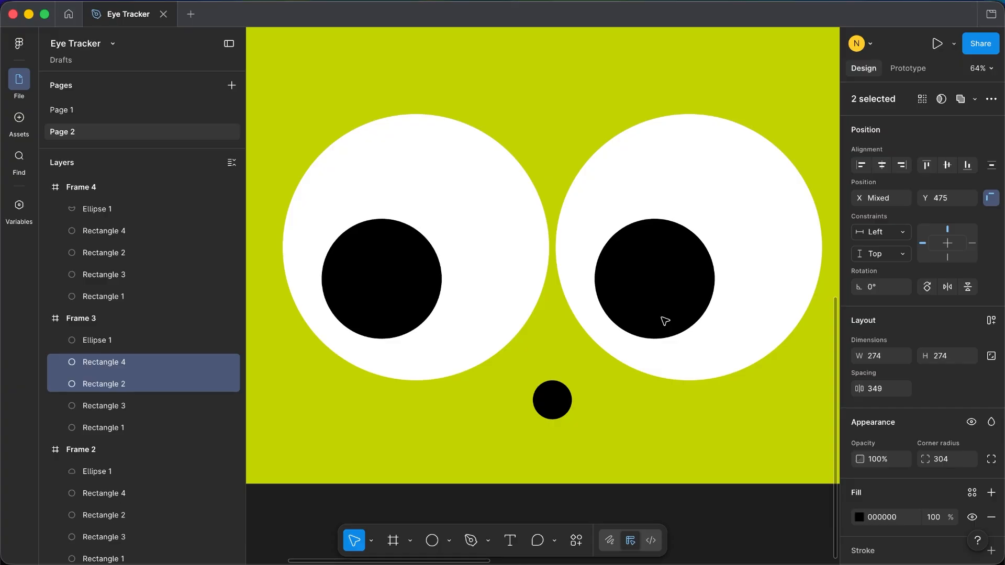
Lower the top vector point of Frame 3's mouth to about Y 888.5 to form a smile
scroll(564, 424, up, 5)
double_click(556, 407)
drag(545, 351, 544, 384)
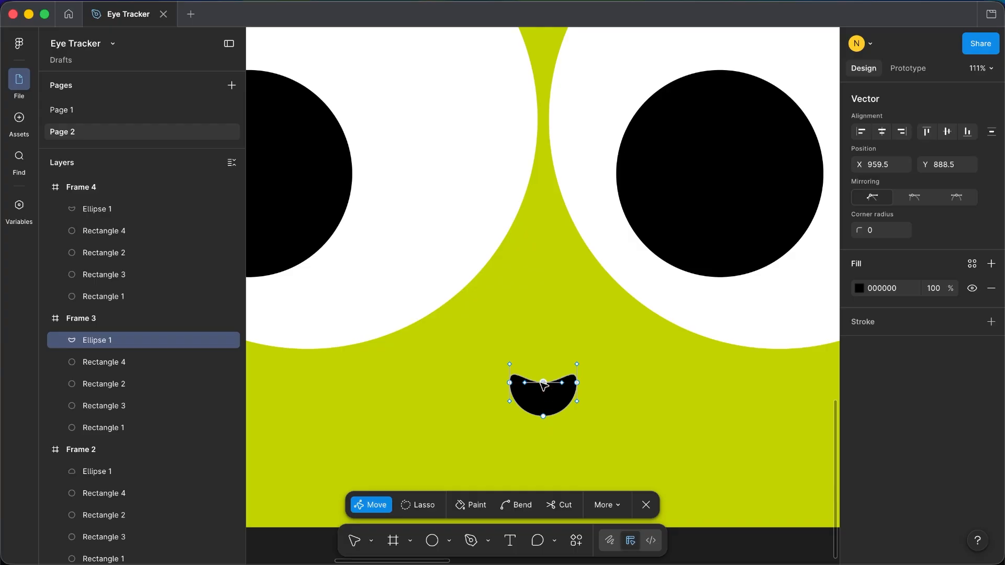
scroll(544, 387, down, 6)
key(Escape)
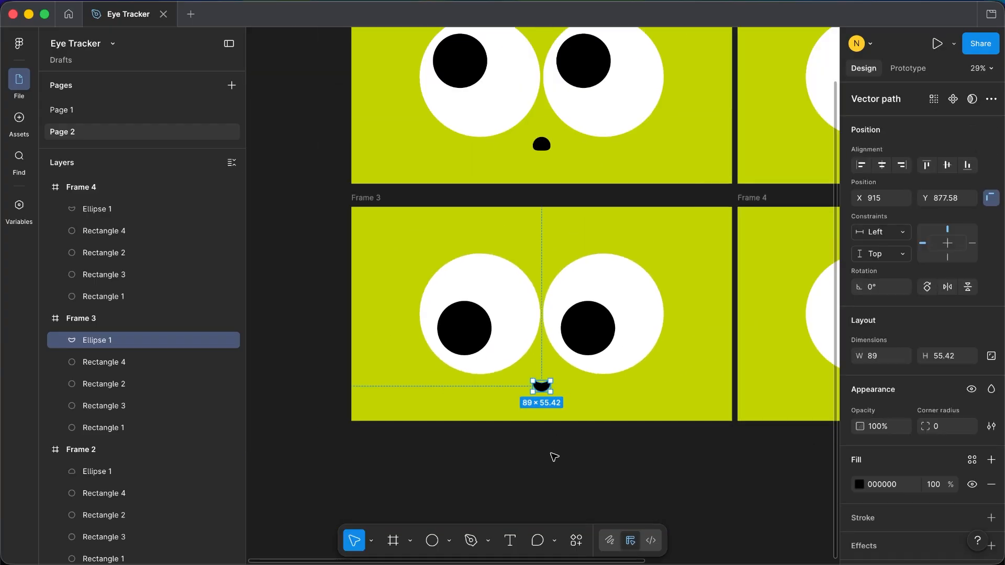
Shorten the right white eye shape in Frame 2 from its bottom edge to about 608 × 419
scroll(551, 456, right, 3)
scroll(551, 456, right, 4)
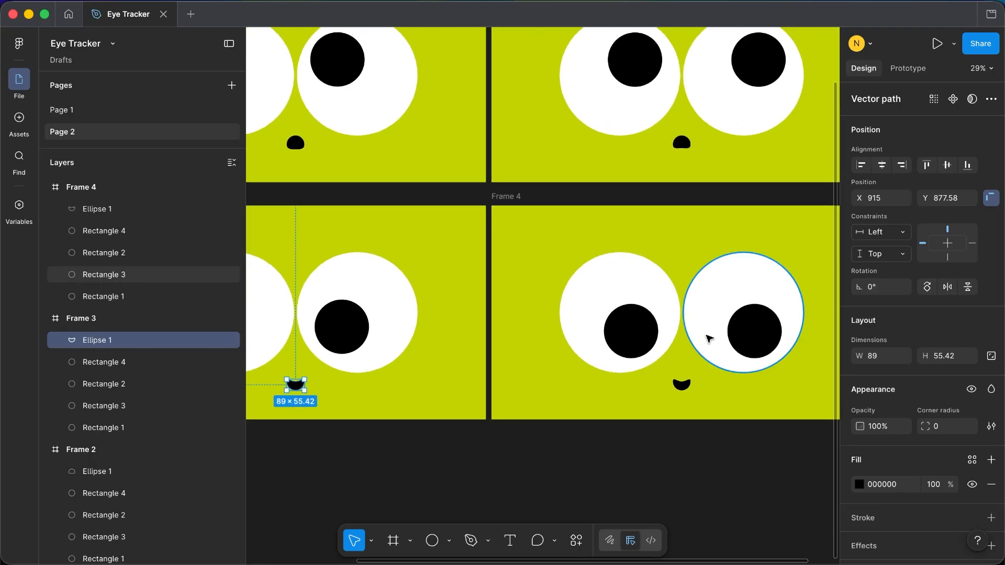
scroll(706, 338, up, 5)
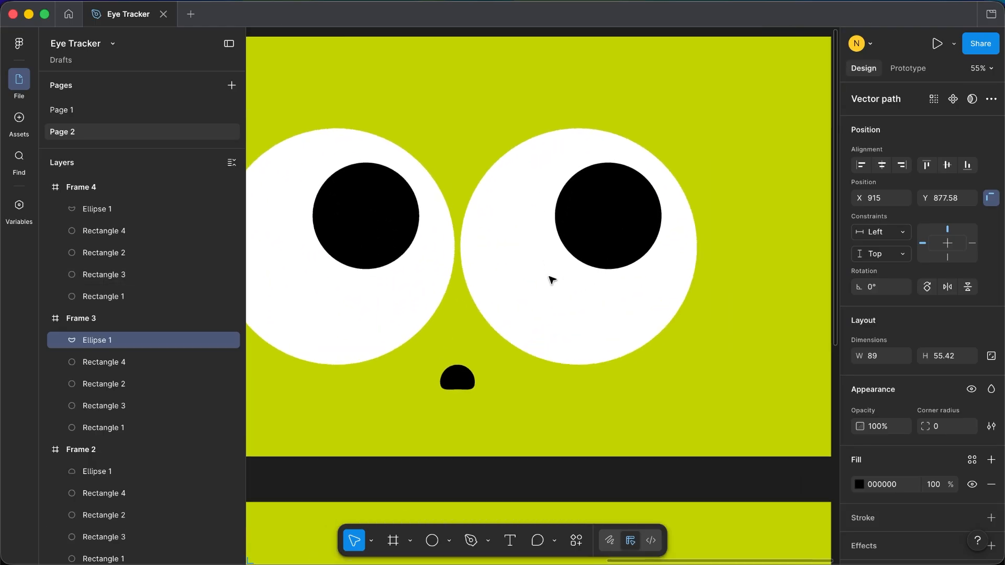
scroll(553, 280, up, 2)
click(601, 307)
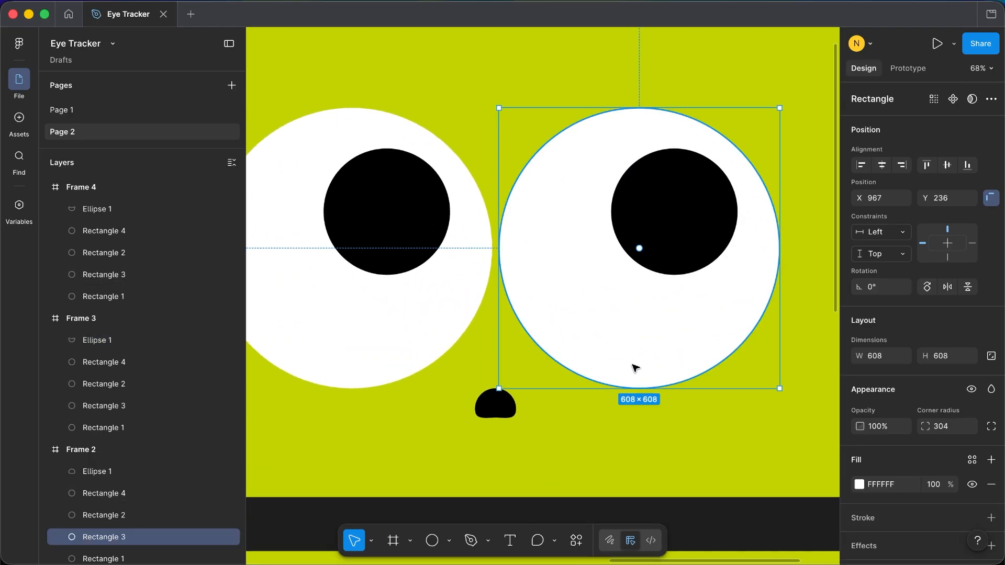
drag(637, 383, 640, 301)
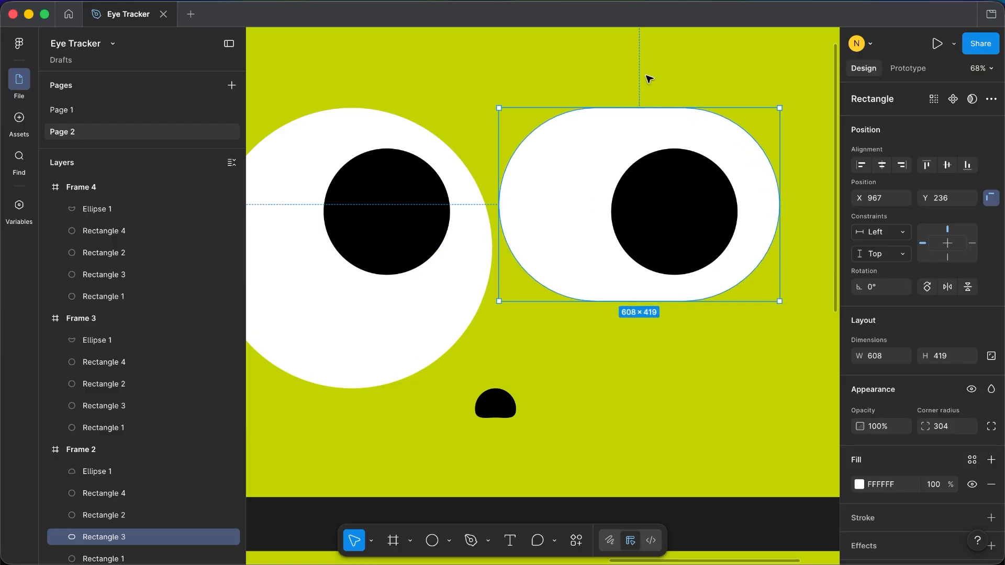
Shorten the right white eye shape in Frame 2 from its top edge to about 608 × 384
drag(639, 107, 640, 124)
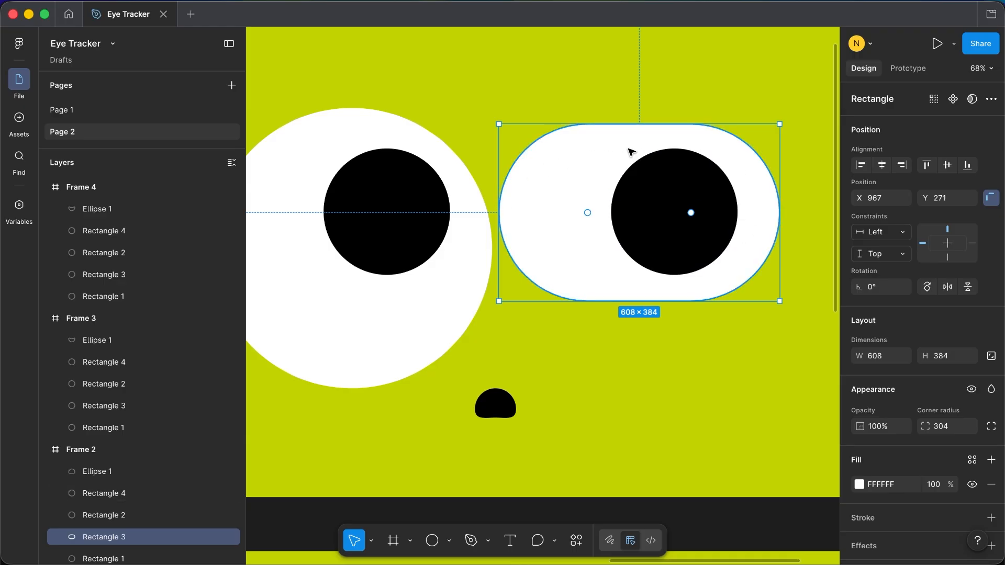
scroll(630, 152, down, 5)
click(643, 44)
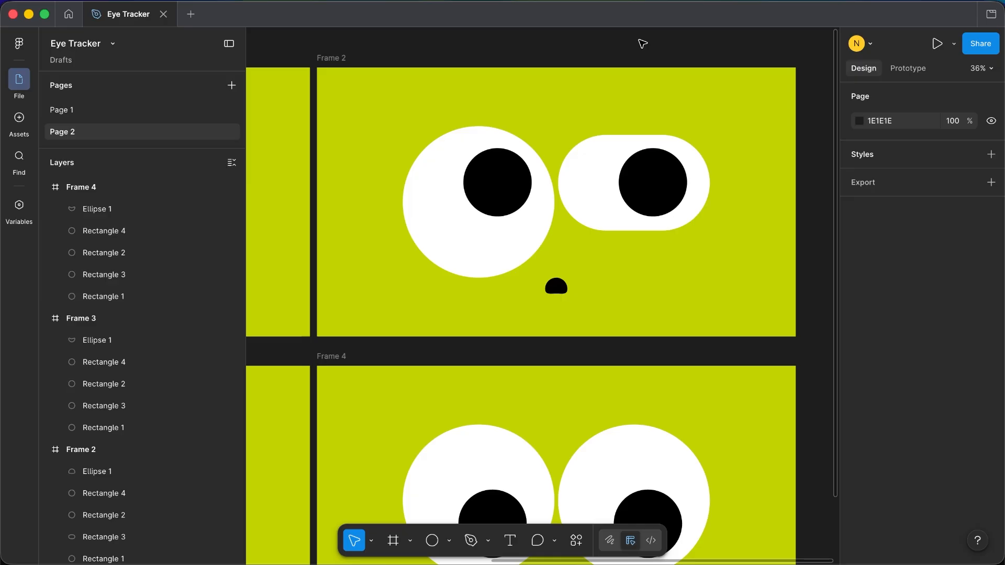
Select all four face frames and run the Shapelax plugin on them
scroll(621, 111, down, 5)
scroll(621, 111, left, 3)
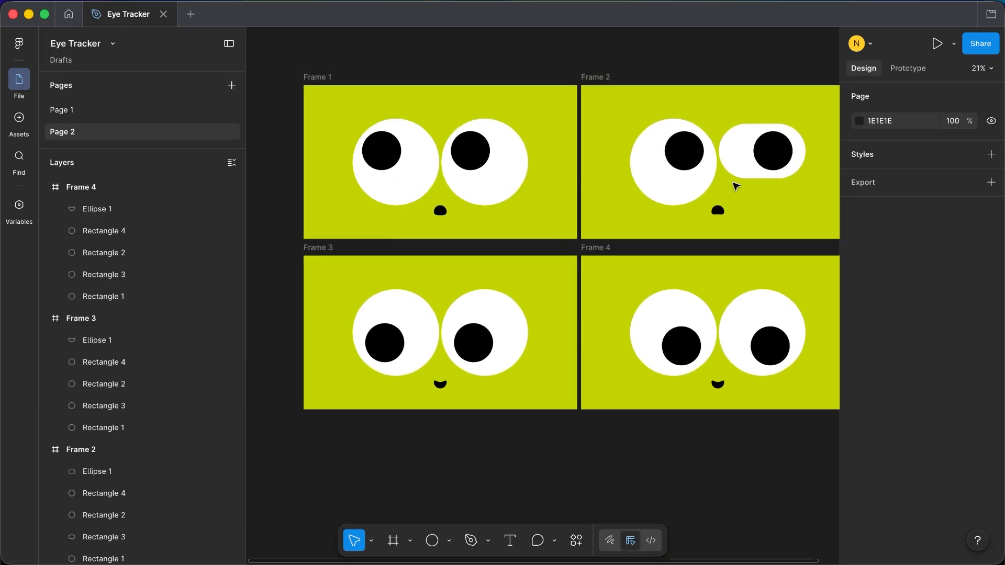
scroll(489, 343, right, 2)
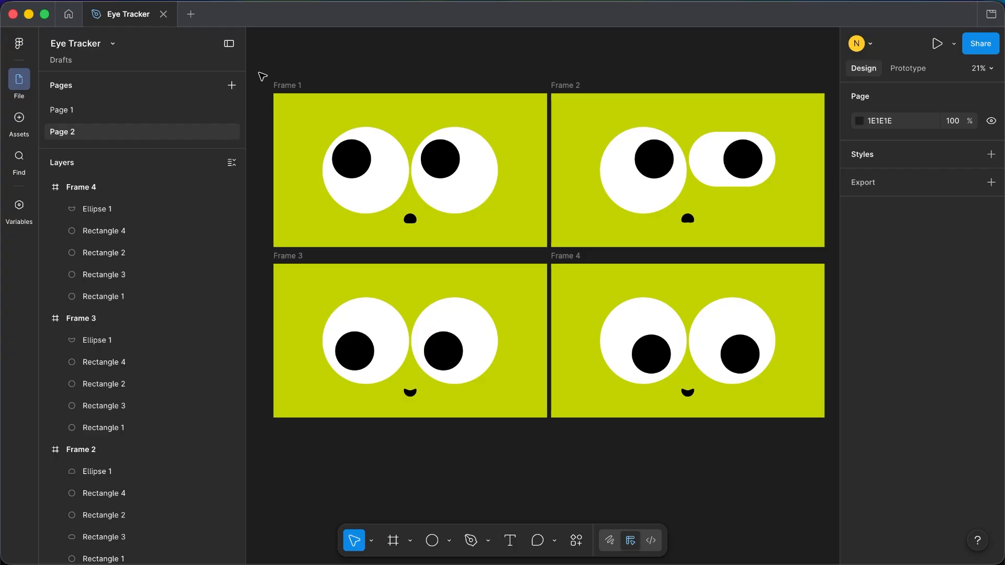
drag(262, 76, 824, 432)
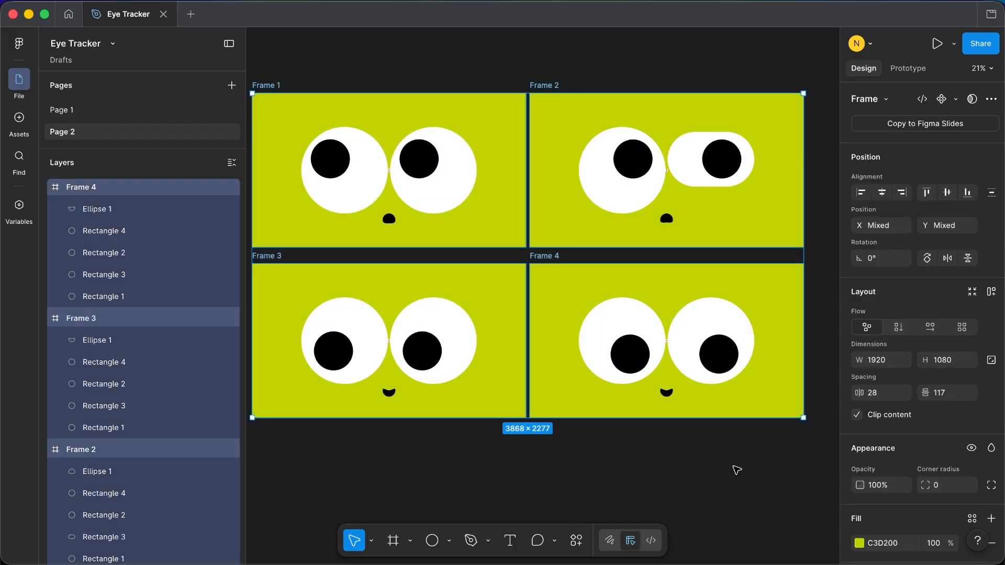
scroll(709, 467, left, 1)
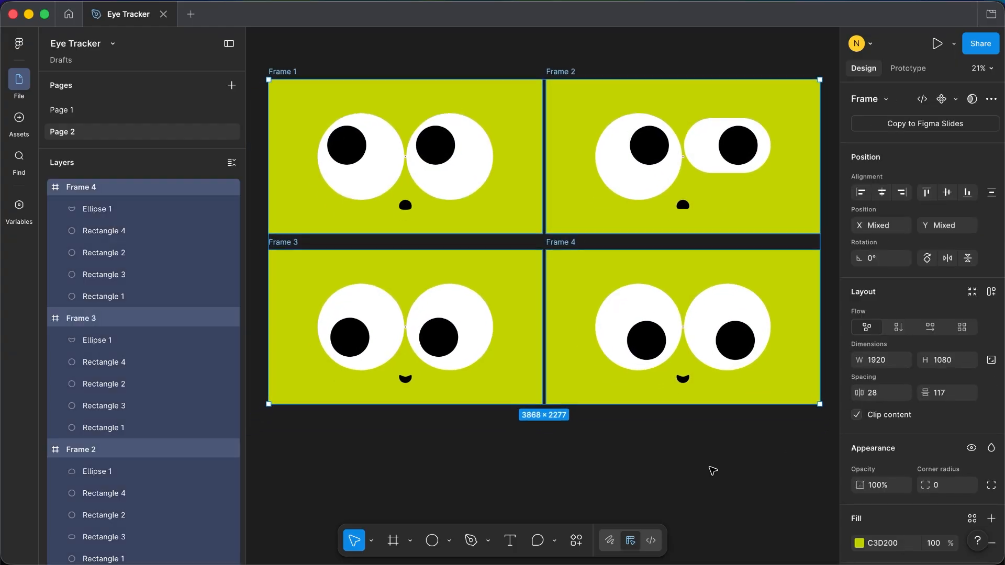
click(578, 542)
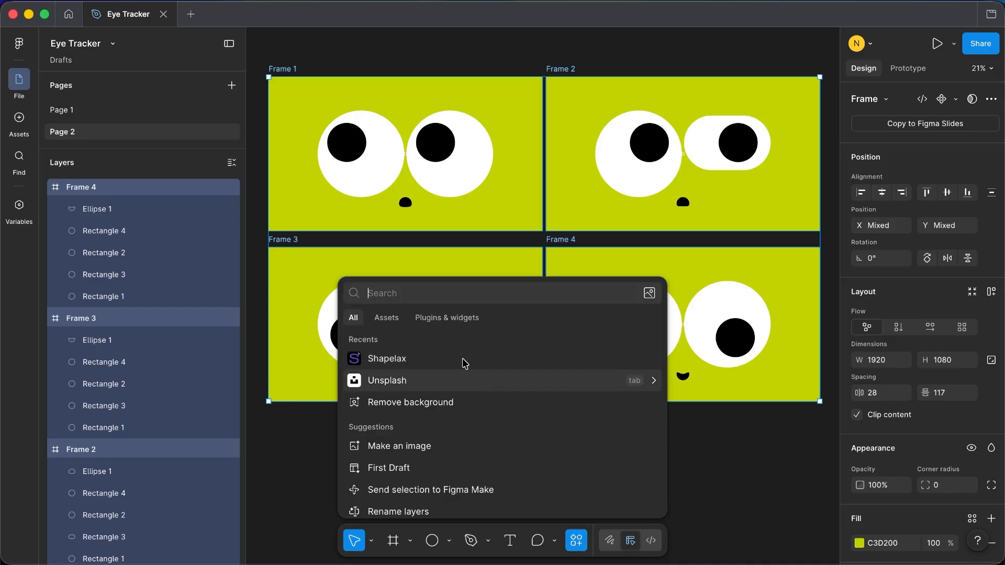
click(435, 325)
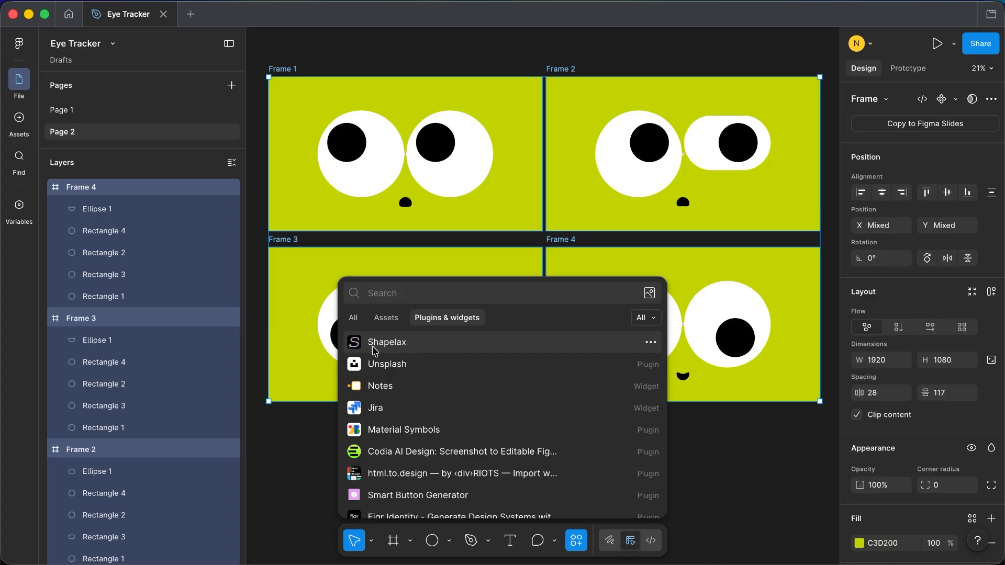
click(395, 342)
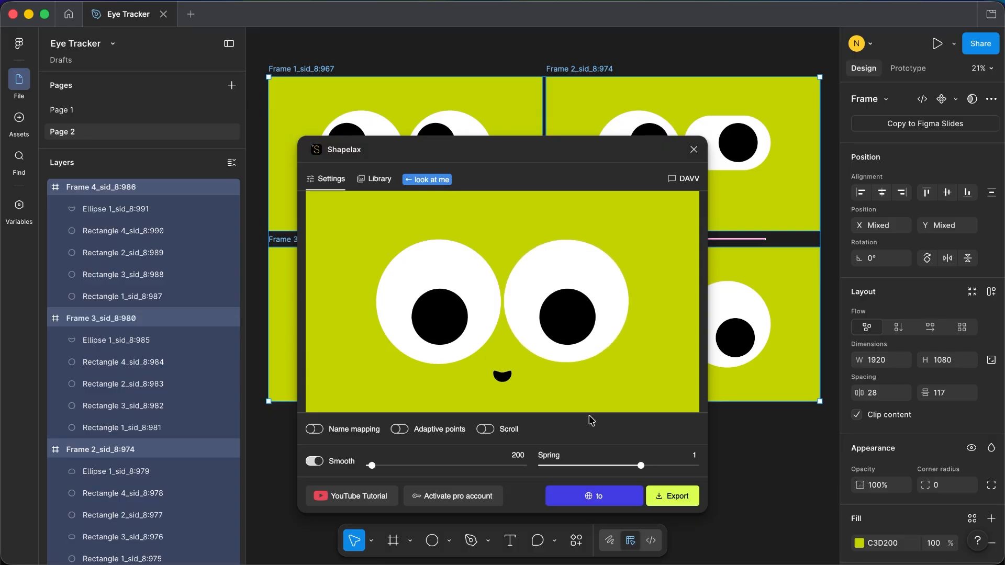
Set the animation's Smooth value to 215 in Shapelax
drag(372, 465, 381, 469)
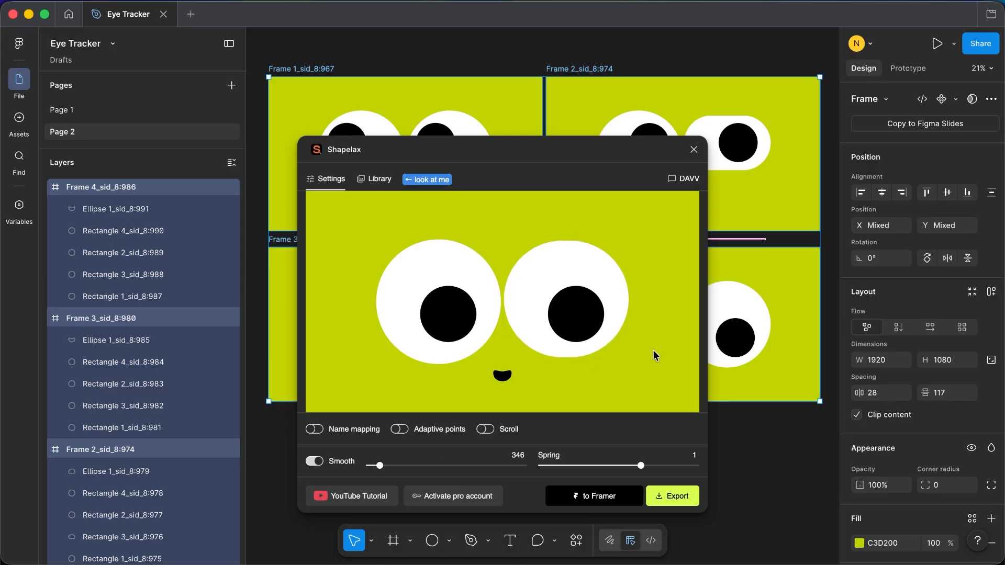
drag(379, 467, 374, 466)
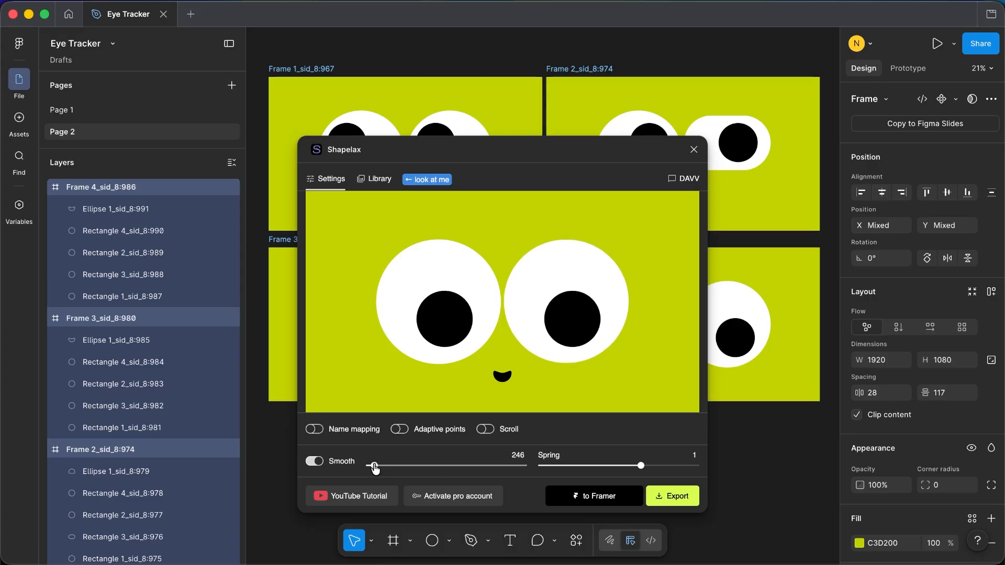
drag(374, 467, 374, 466)
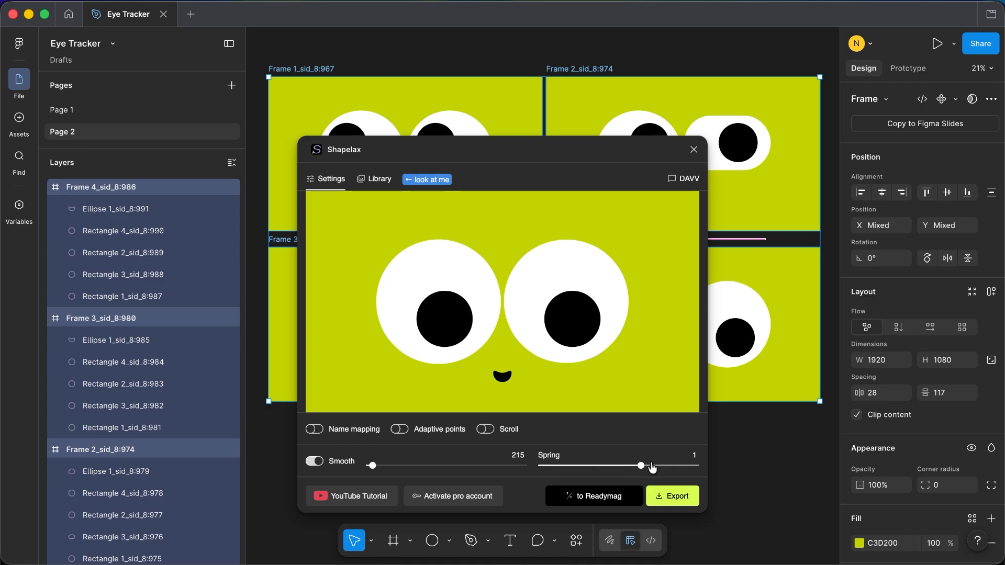
Set the animation's Spring value to .91
drag(644, 470, 617, 467)
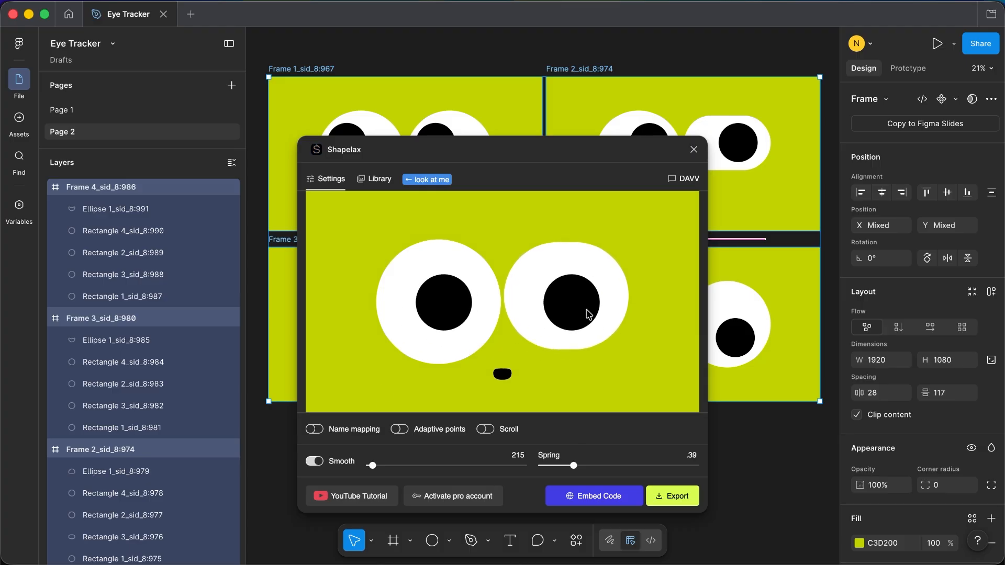
drag(573, 465, 590, 468)
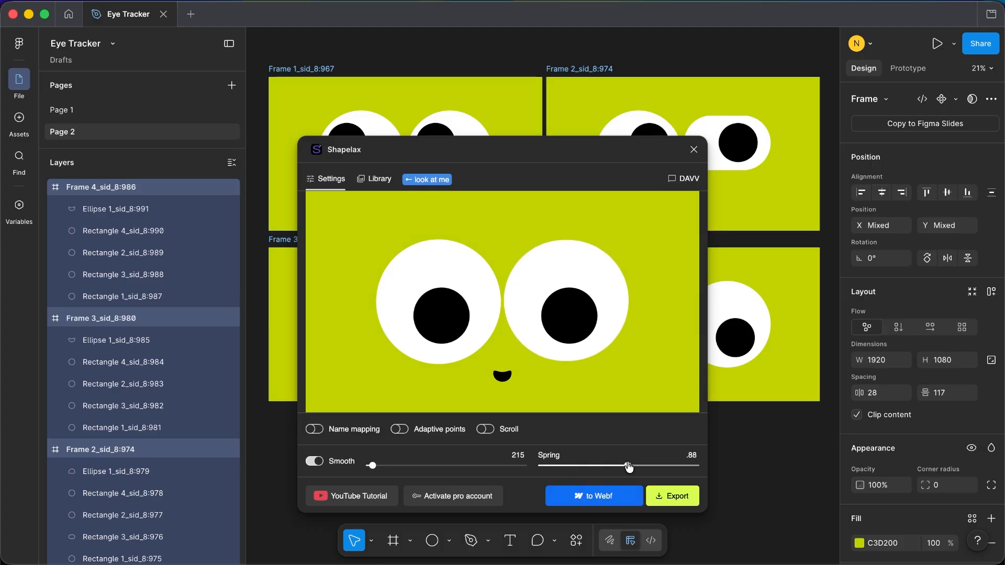
drag(629, 467, 623, 469)
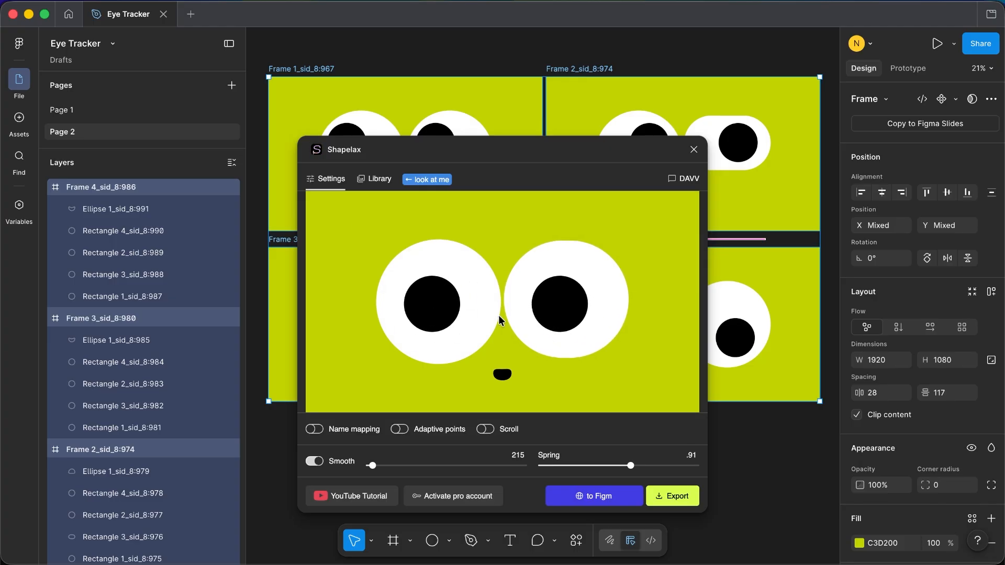
Publish the animation as an embed iframe and copy its link
click(589, 496)
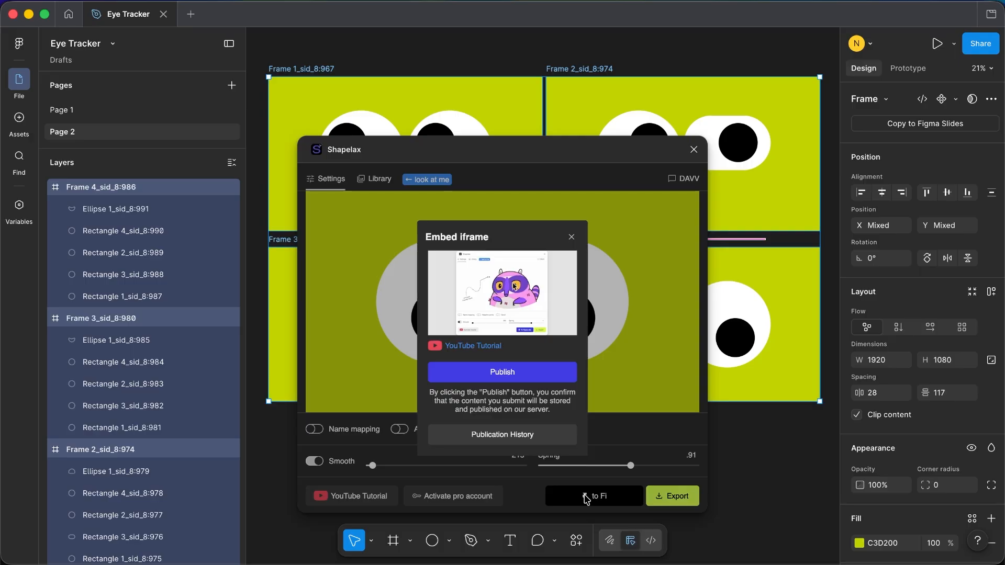
click(519, 376)
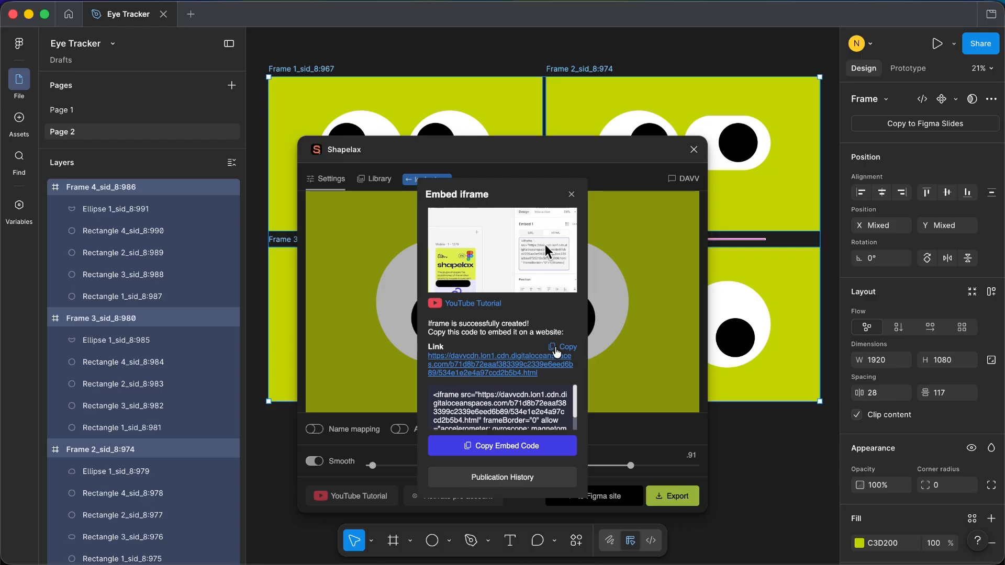
click(562, 349)
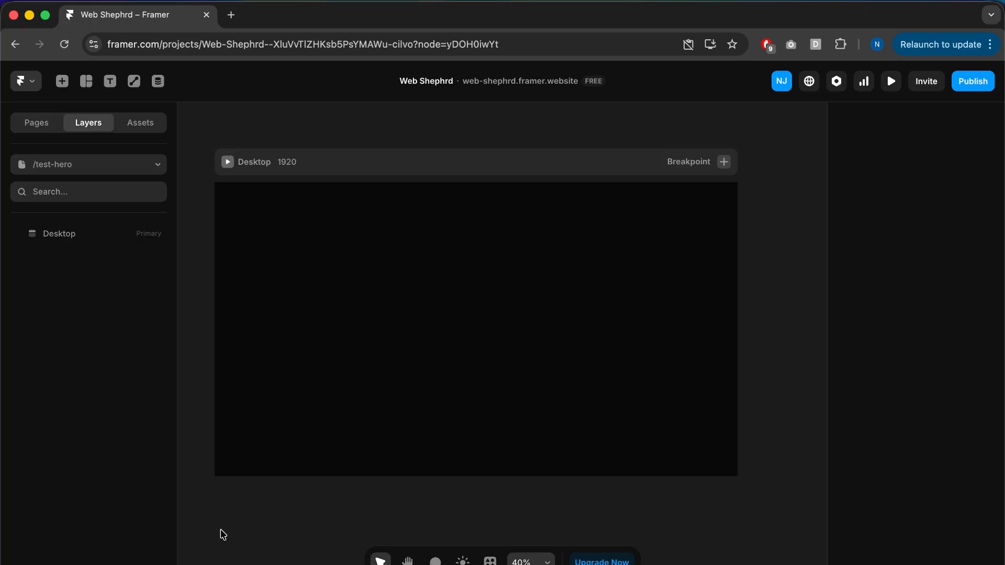
Switch to the Framer project, find the Embed element by searching for "embed" and place it on the Desktop page
click(265, 166)
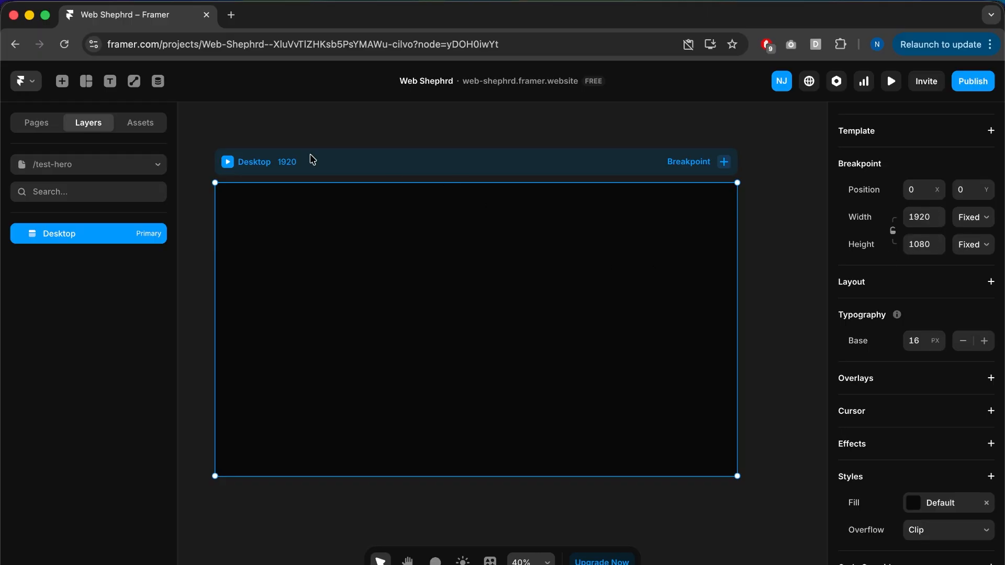
click(62, 81)
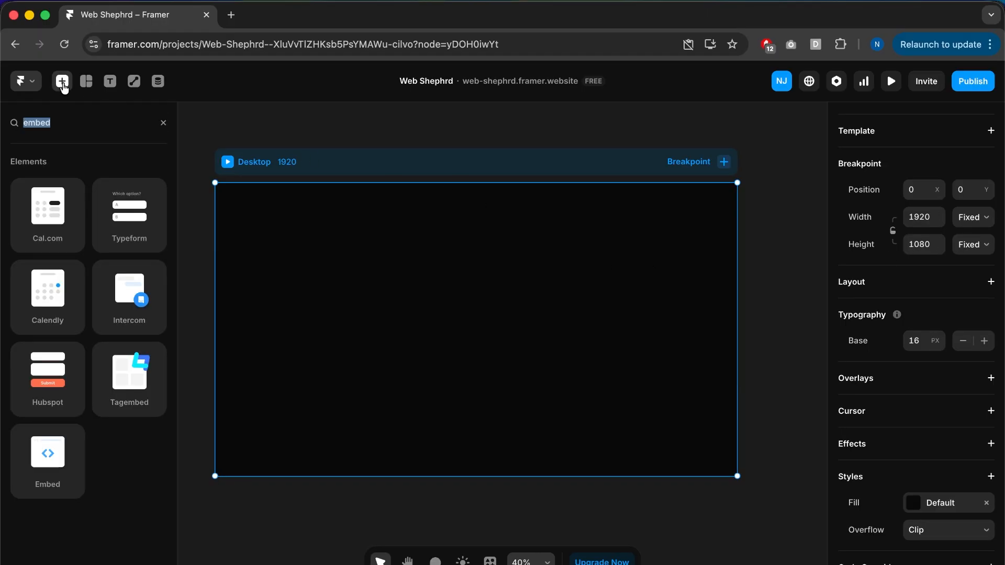
click(115, 125)
click(163, 123)
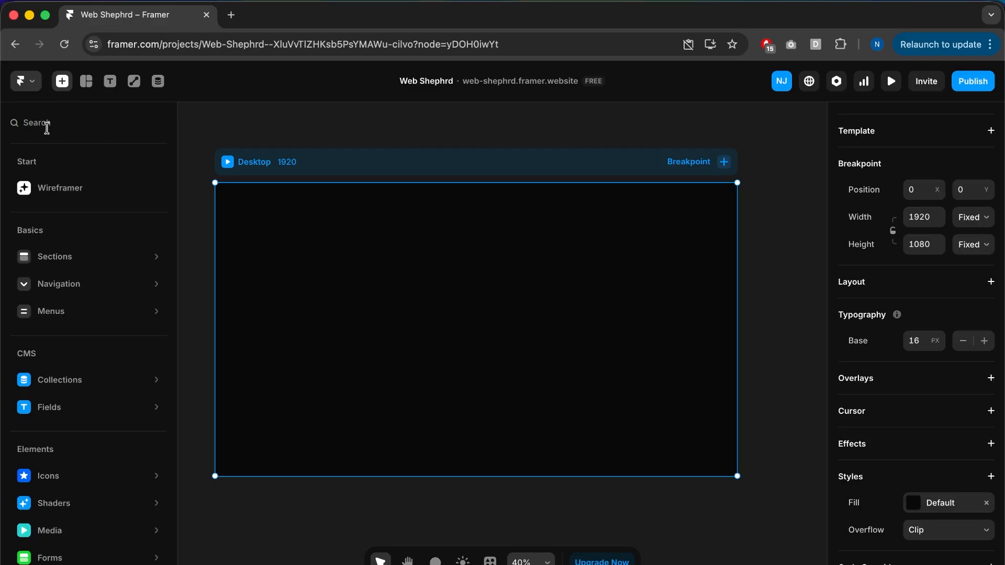
text(embed)
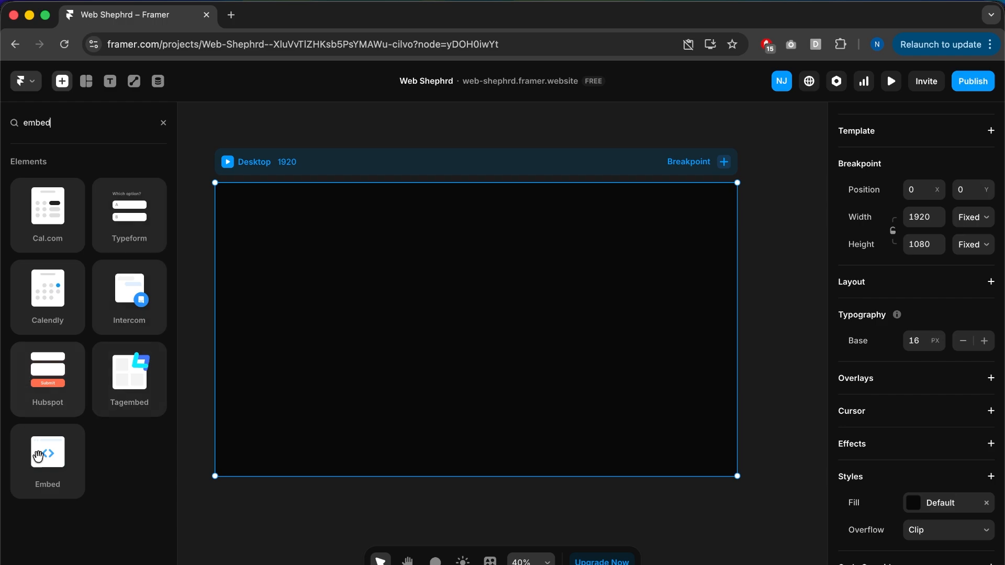
drag(52, 471, 480, 366)
Wrap the embed in a stack spanning the full page width and centre it vertically on the page
right_click(480, 366)
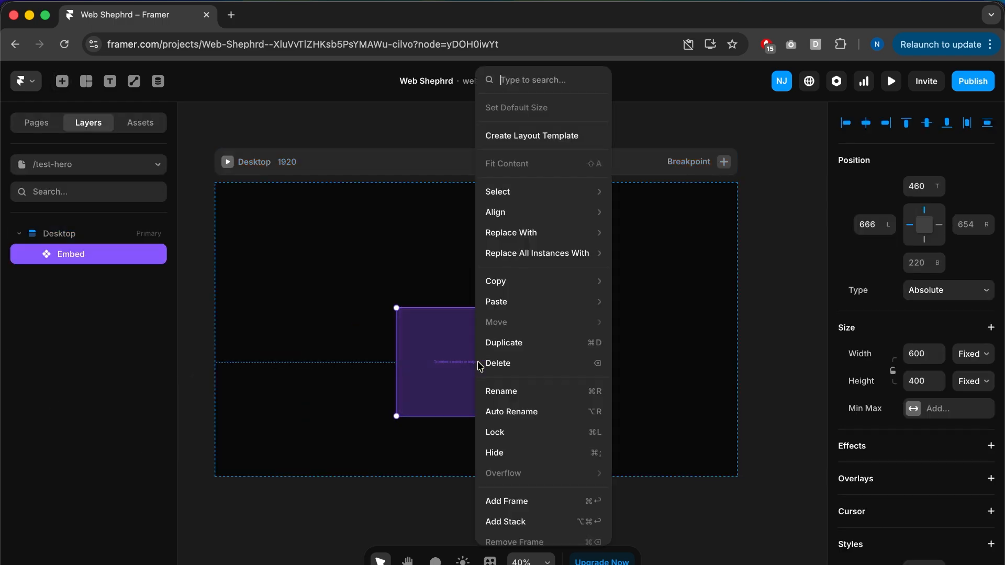
scroll(520, 518, down, 1)
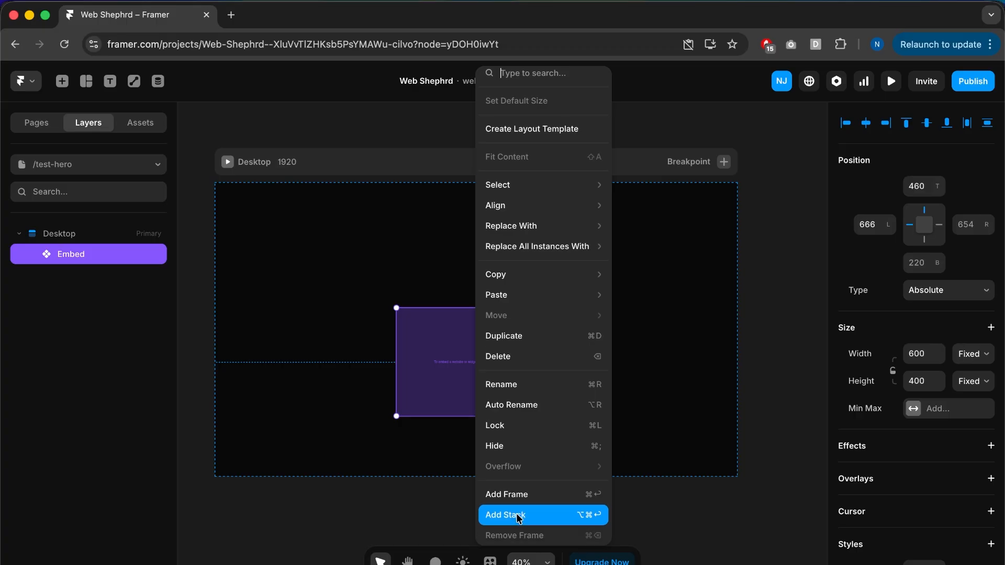
click(515, 520)
mouse_move(500, 395)
mouse_down()
mouse_move(505, 369)
mouse_move(505, 388)
mouse_up()
click(611, 374)
drag(611, 348, 611, 342)
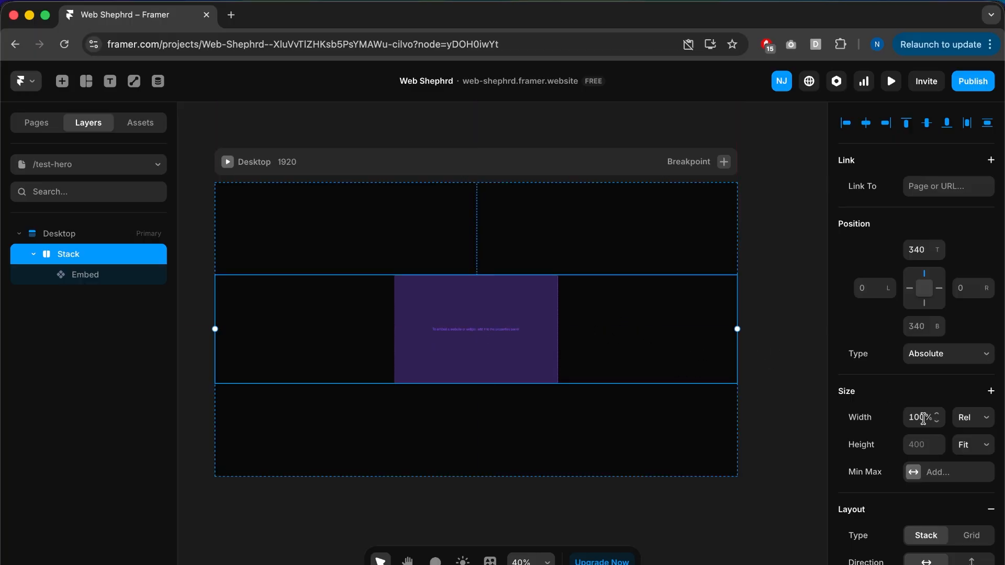
Set the stack's height to 1080 and move it to the top of the page so it covers the whole Desktop frame
click(981, 444)
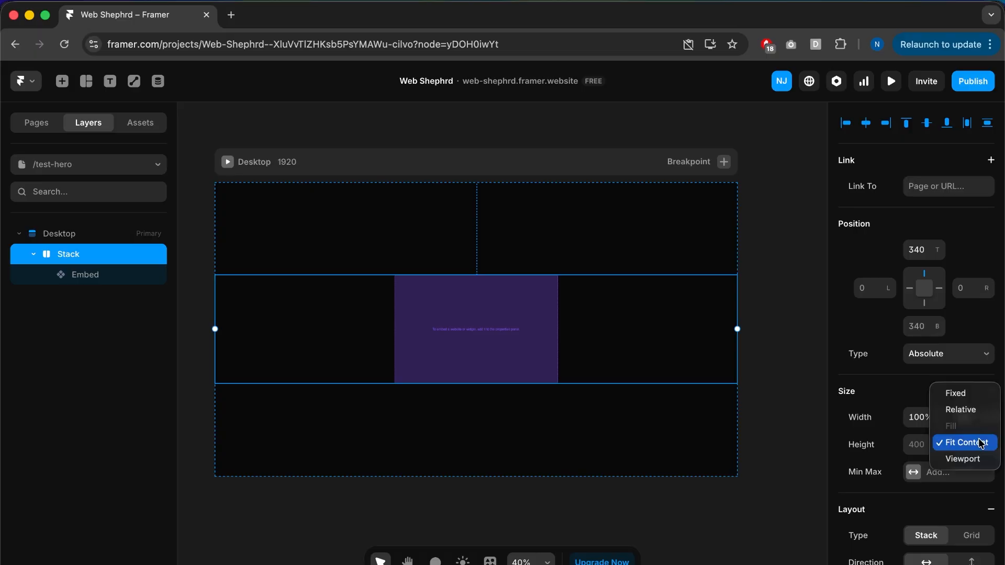
click(915, 443)
click(915, 444)
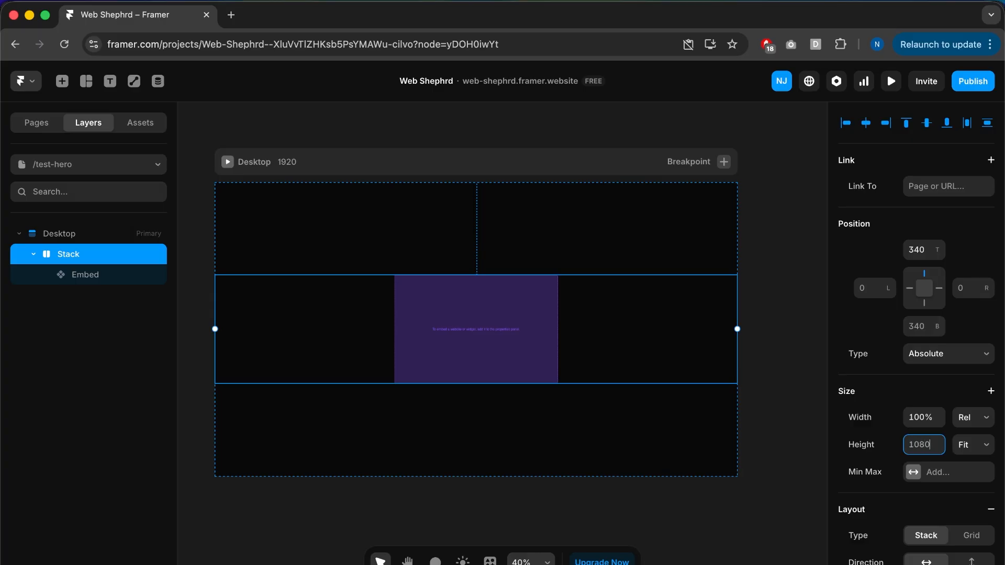
text(1080)
key(Return)
drag(599, 393, 601, 303)
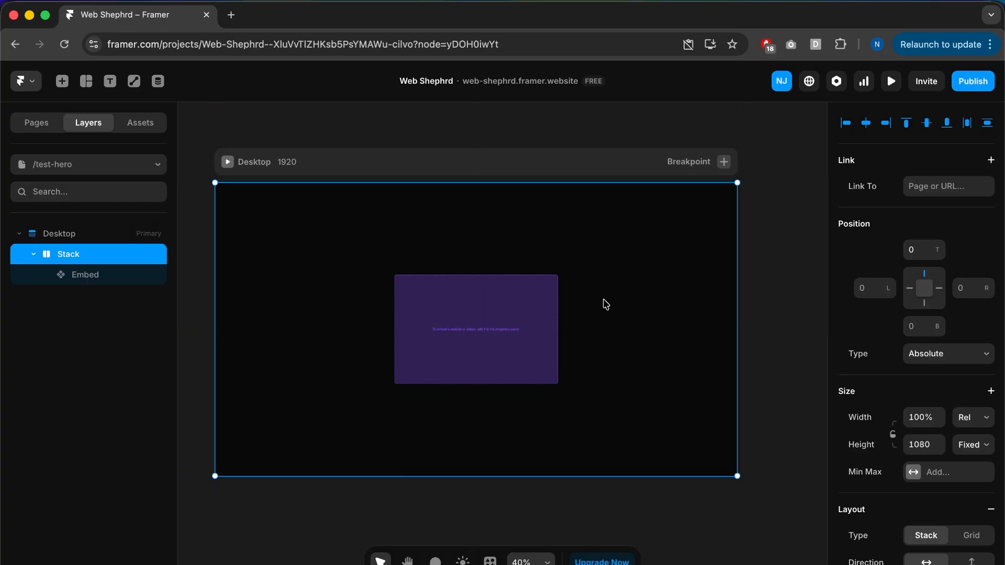
Set both the width and height of the embed to Fill within the stack
click(522, 320)
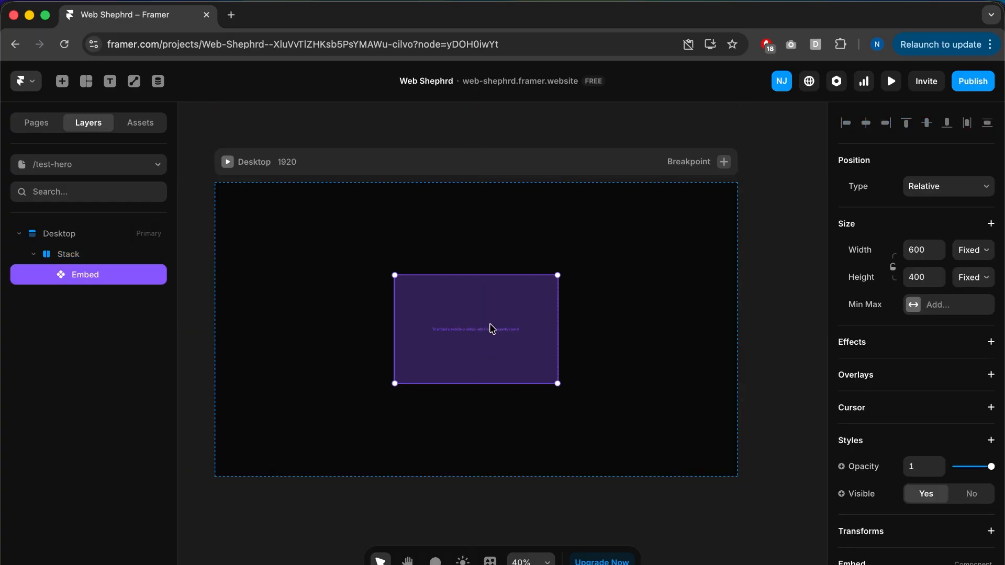
click(967, 260)
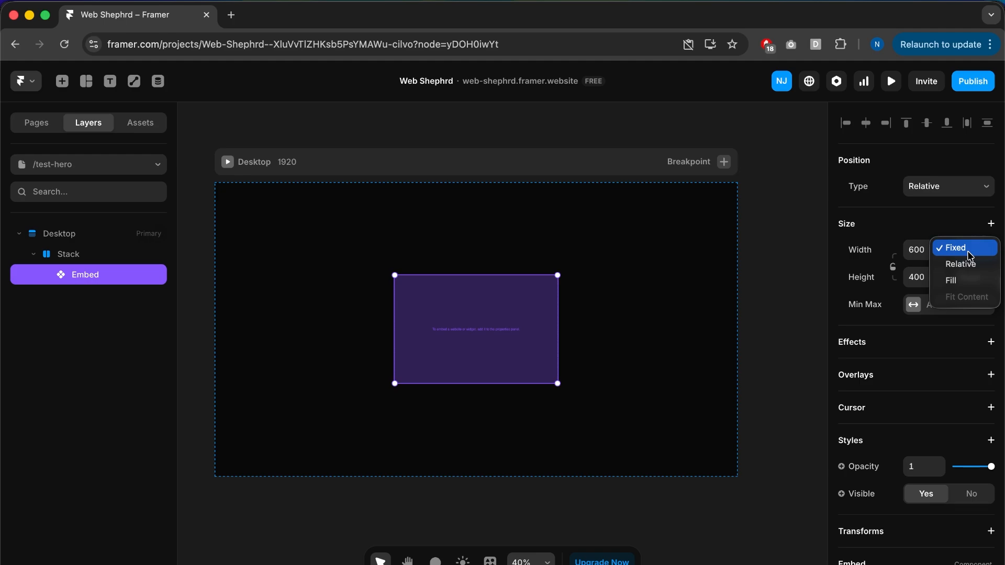
click(957, 279)
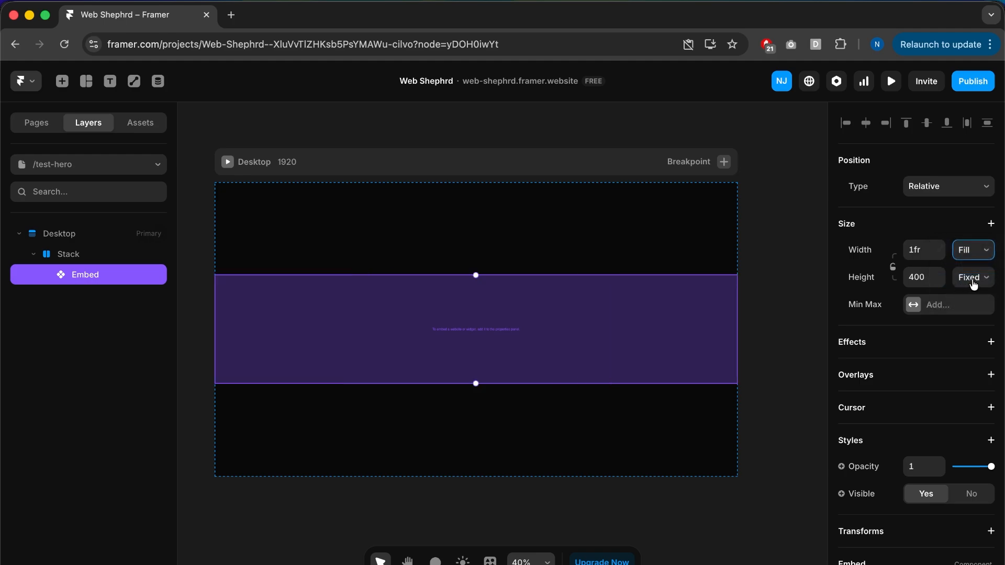
click(973, 284)
click(955, 308)
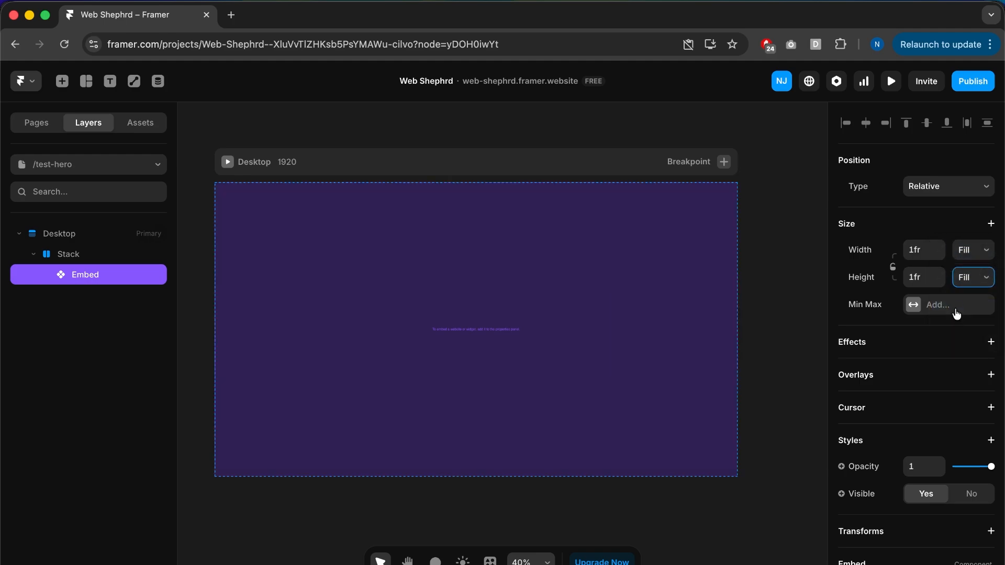
Paste the published animation link as the embed's URL and preview the Desktop page
scroll(917, 338, down, 5)
scroll(920, 344, down, 1)
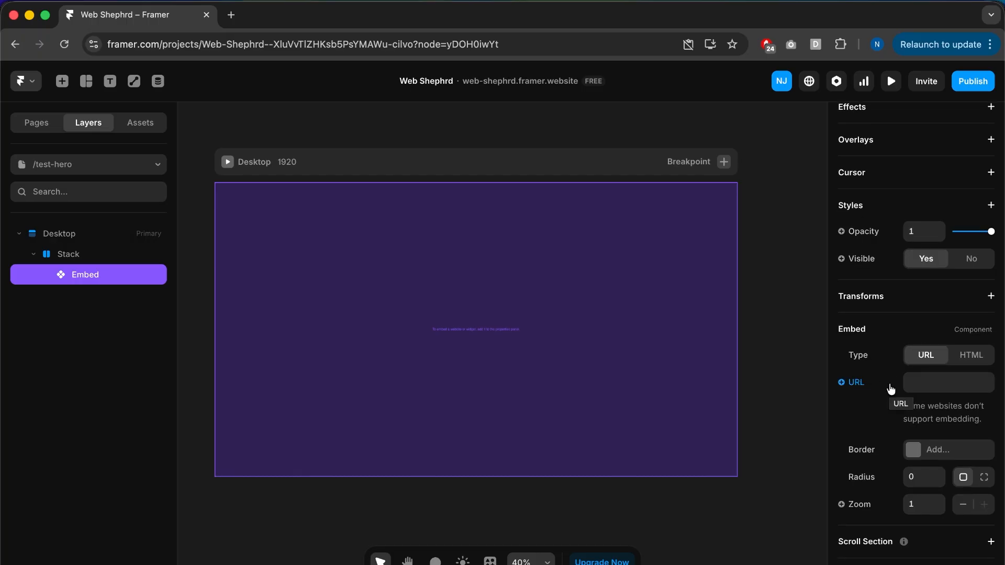
click(930, 380)
key(super+v)
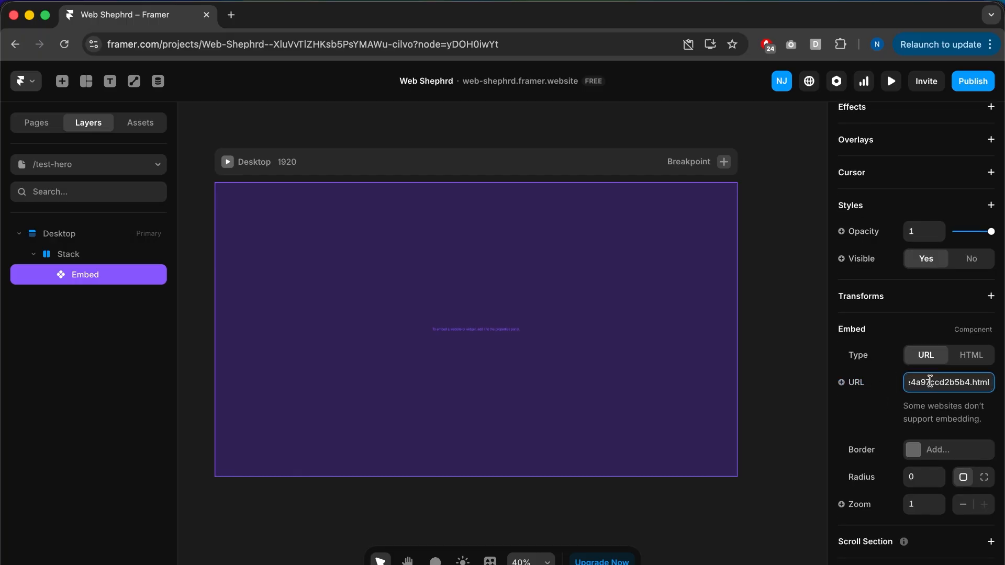
key(Return)
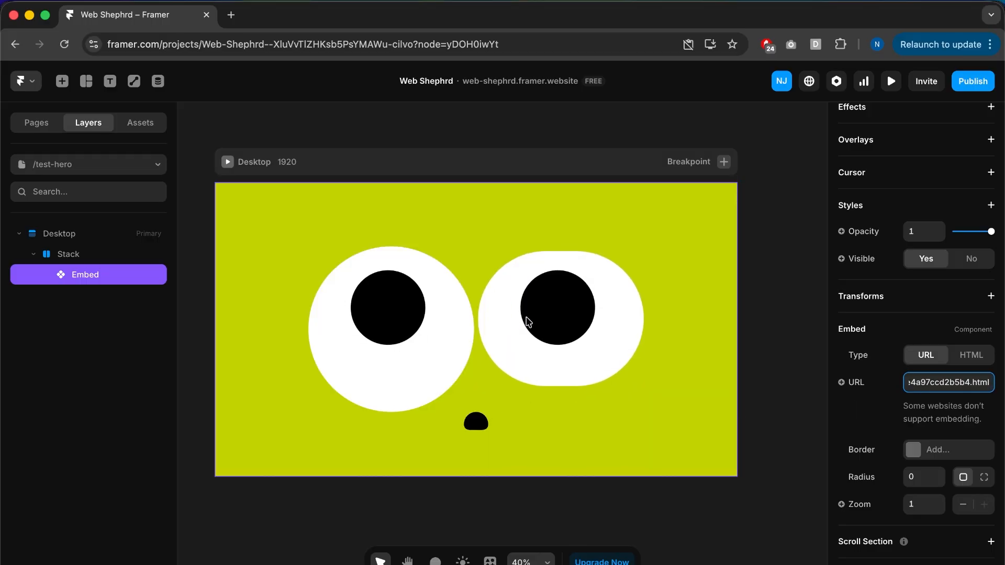
click(228, 162)
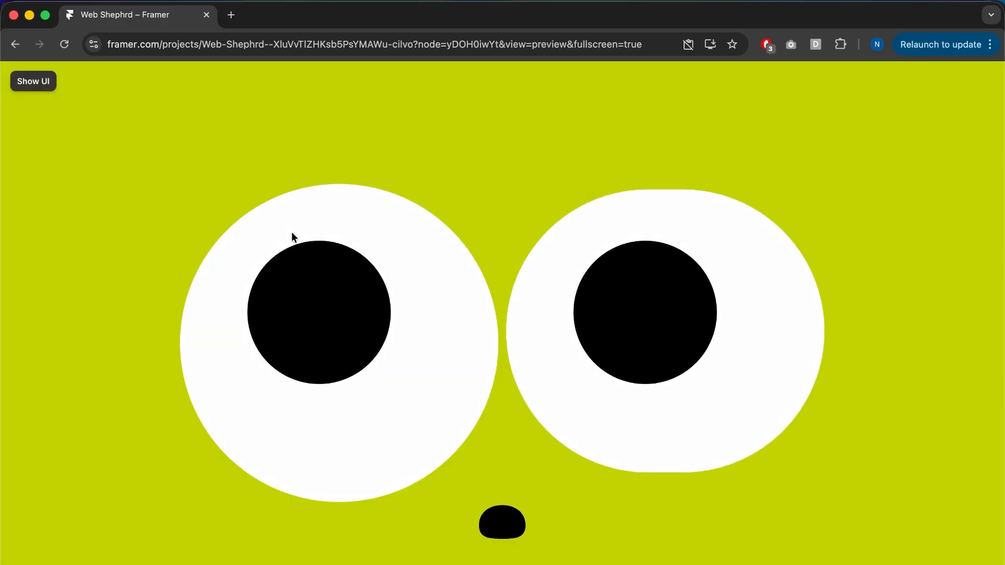